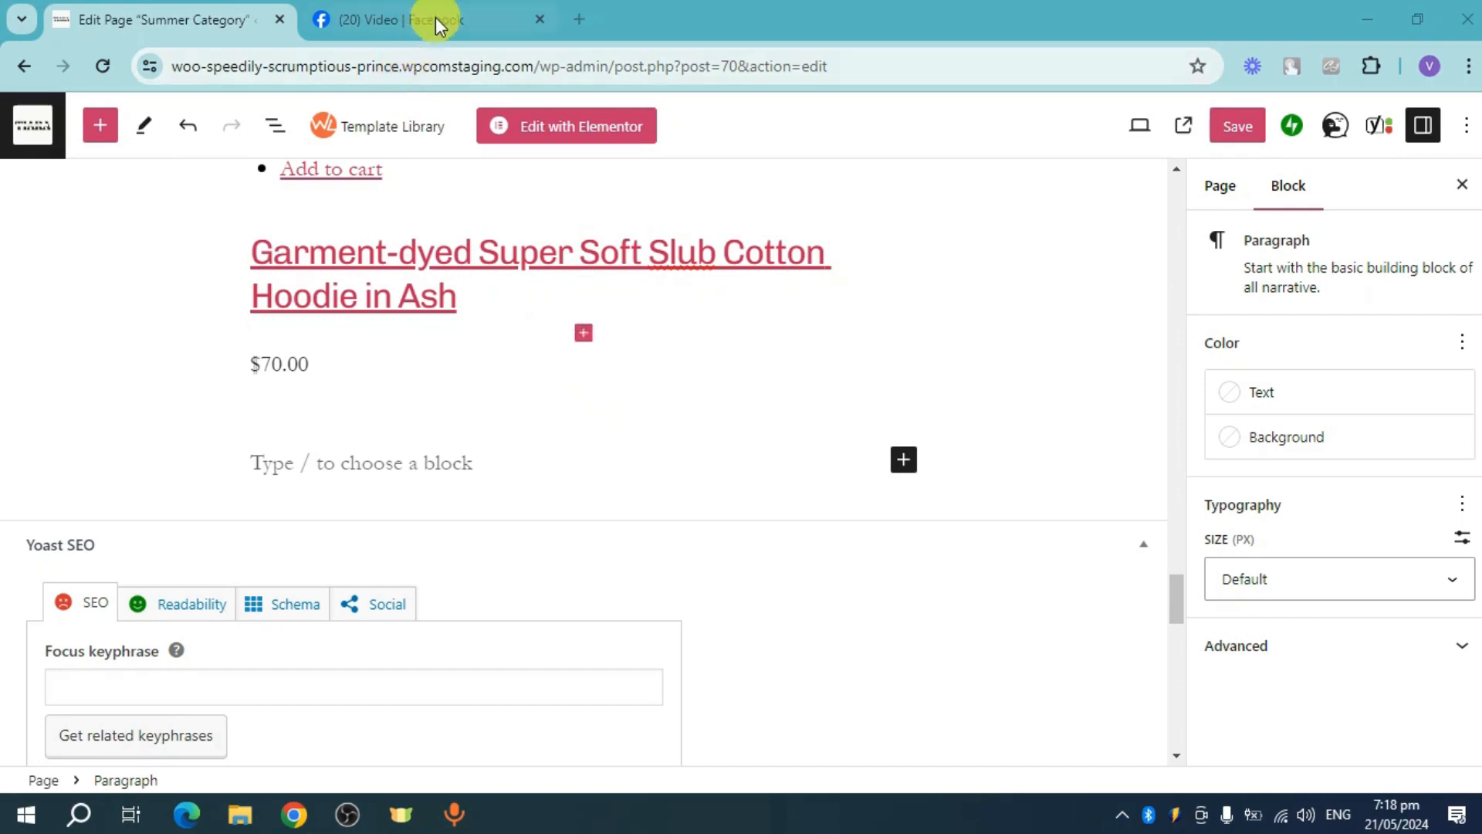
# - Switch to the Facebook video feed and copy the link of AmusementForce's "Splash Island in The Philippines" video
pyautogui.click(440, 17)
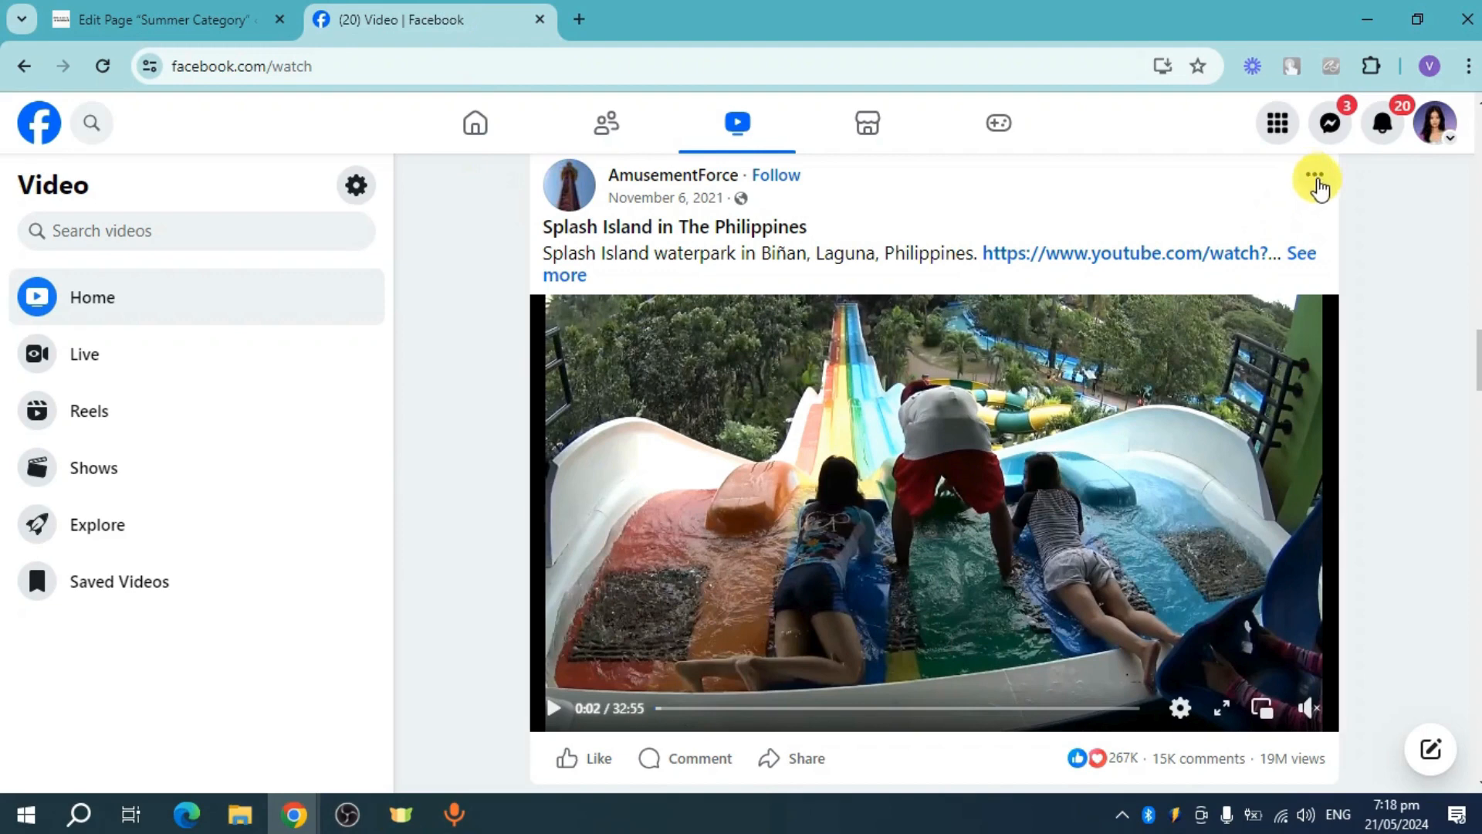
pyautogui.click(1320, 181)
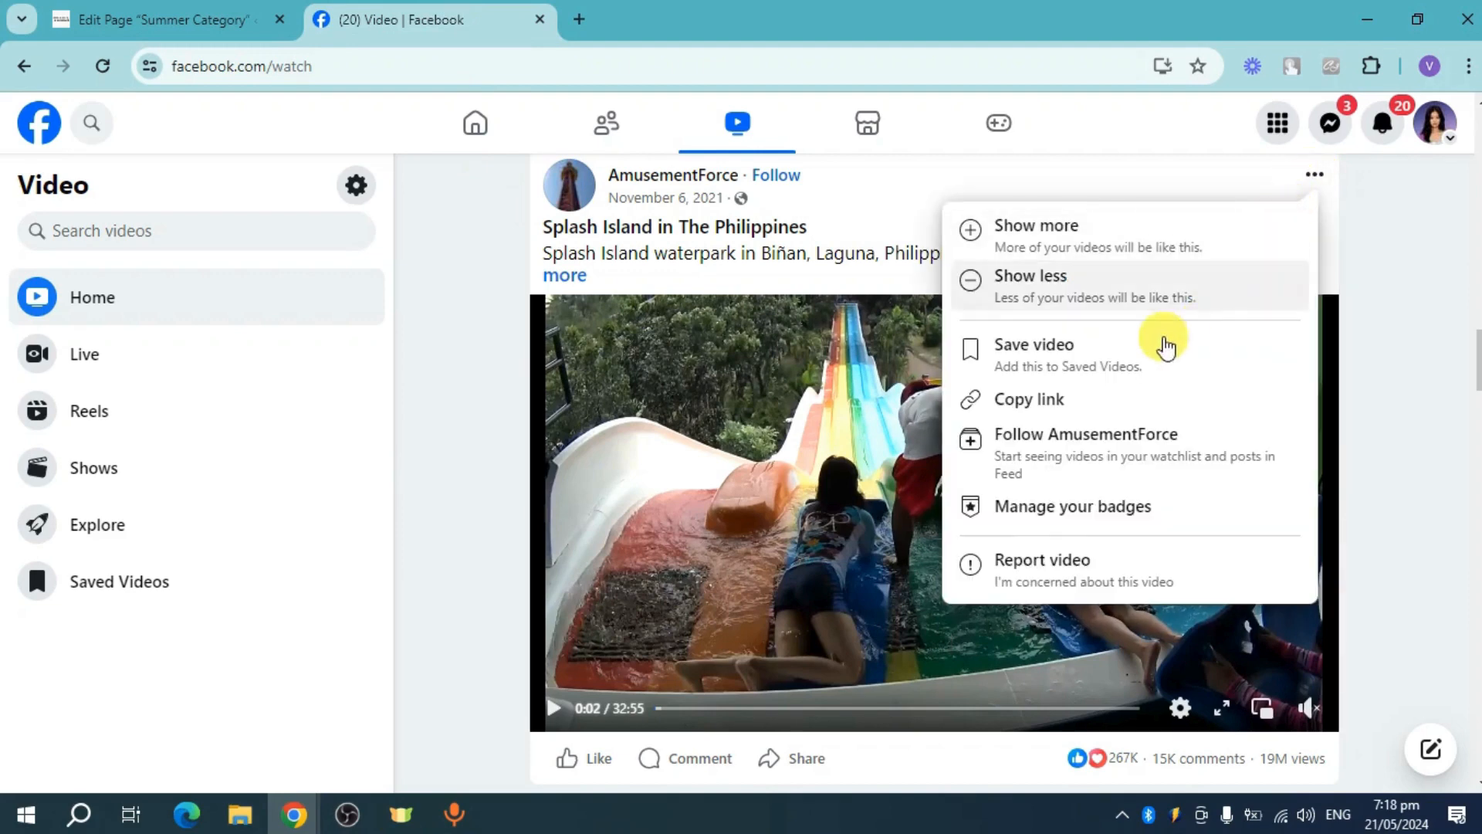
pyautogui.click(1031, 400)
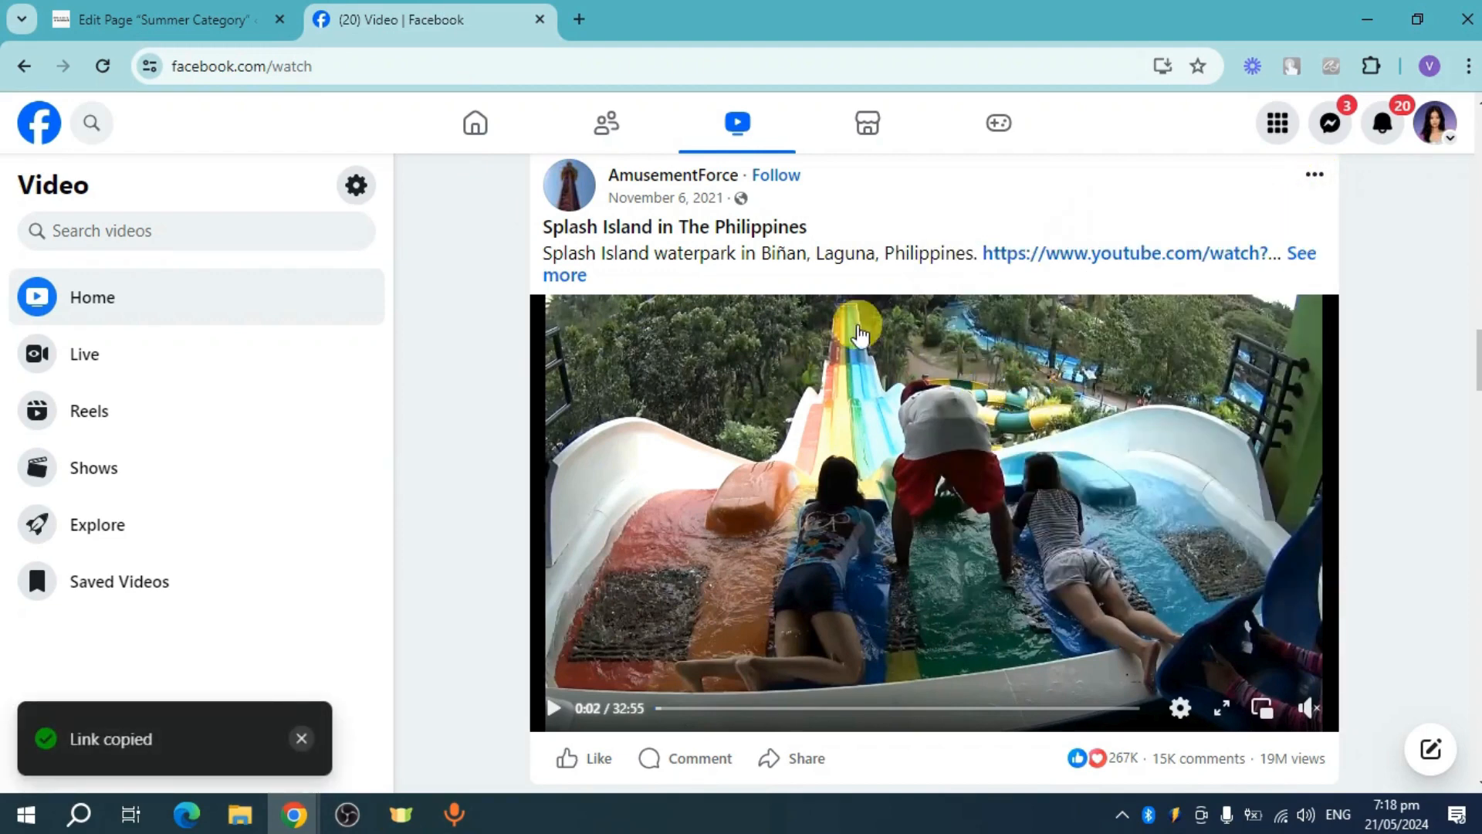
# - Open developers.facebook.com in a new browser tab
pyautogui.click(582, 21)
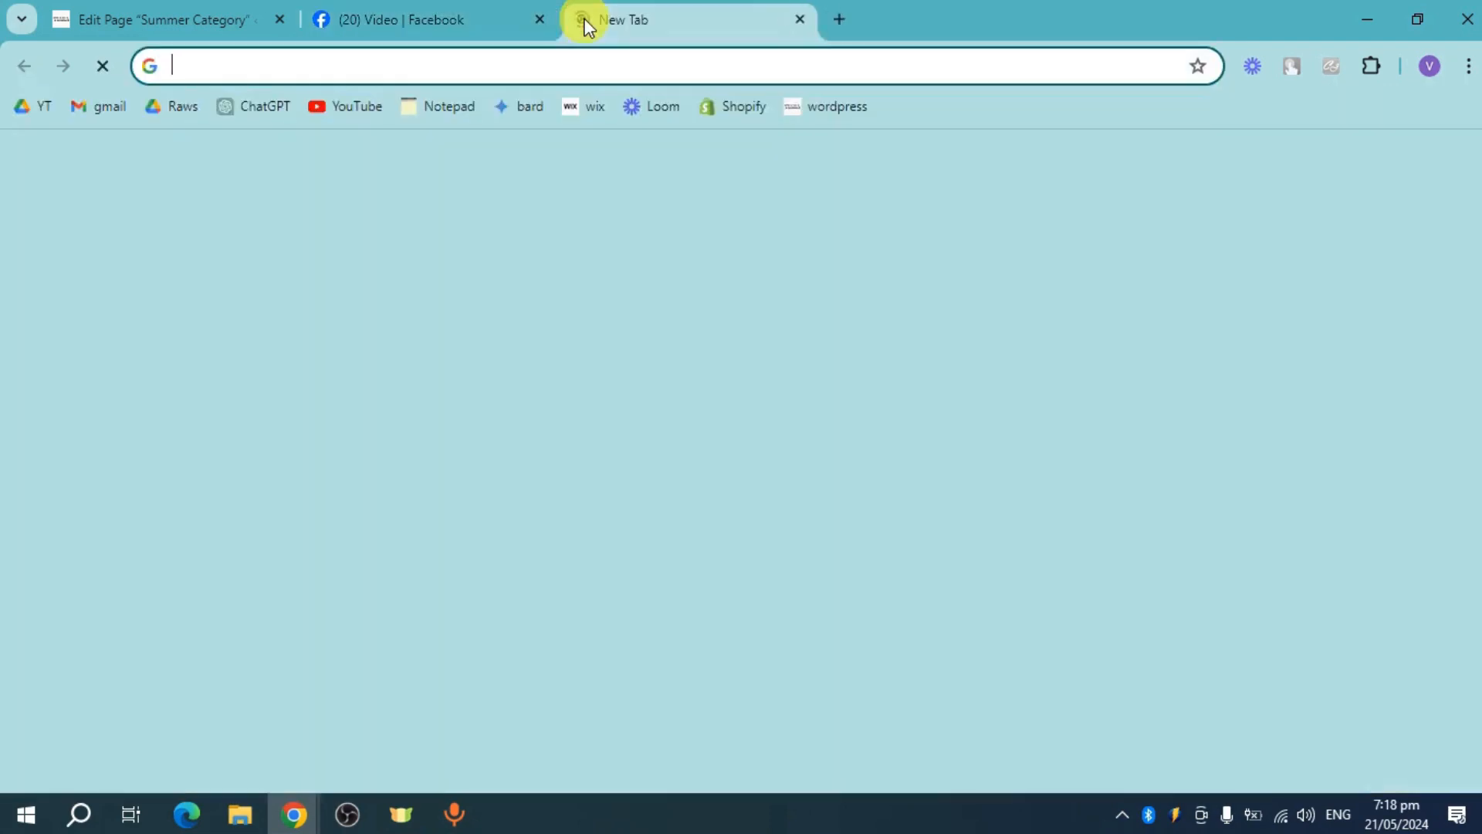
pyautogui.write('deve')
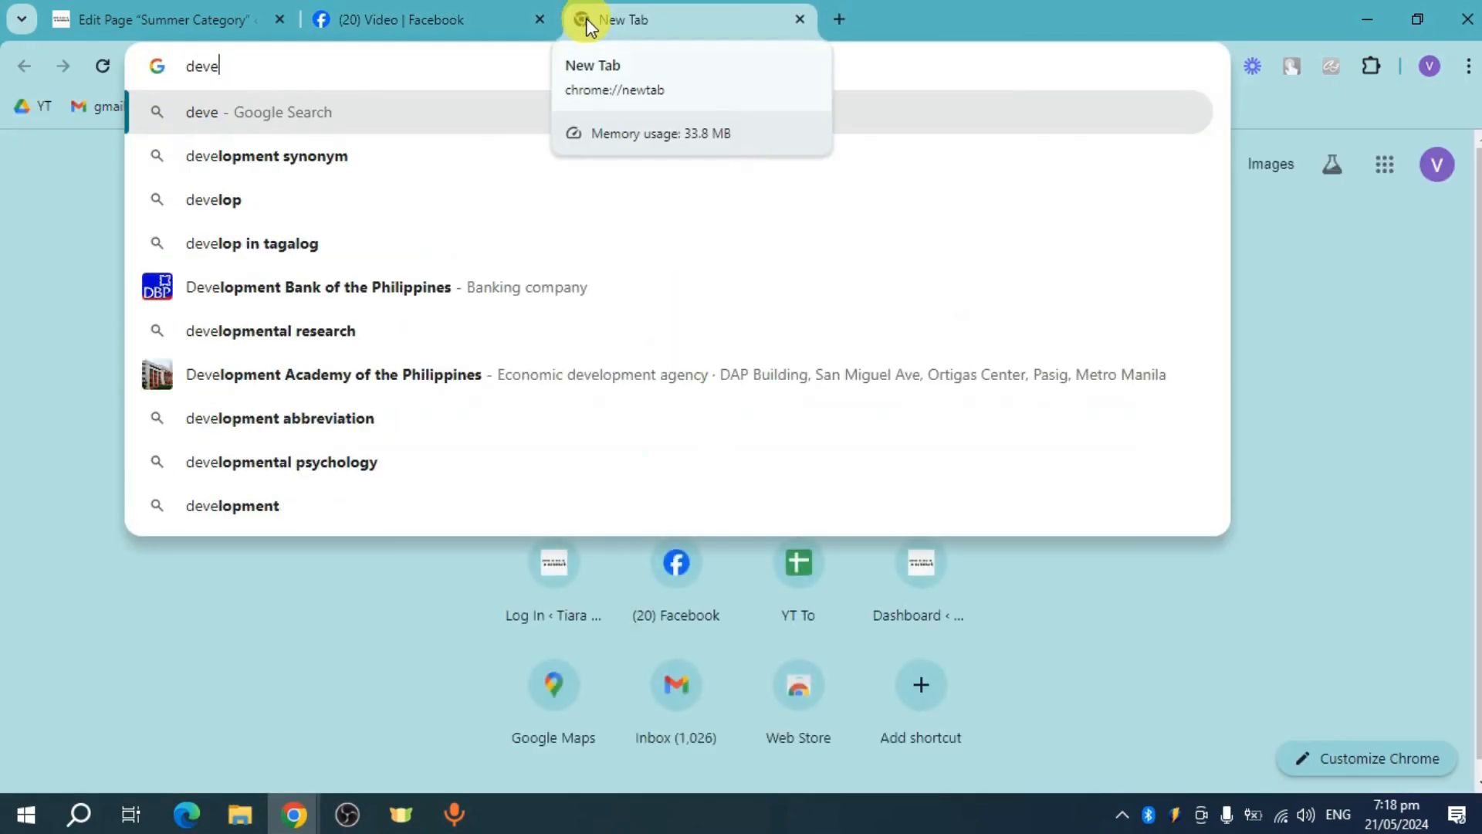
pyautogui.write('loper')
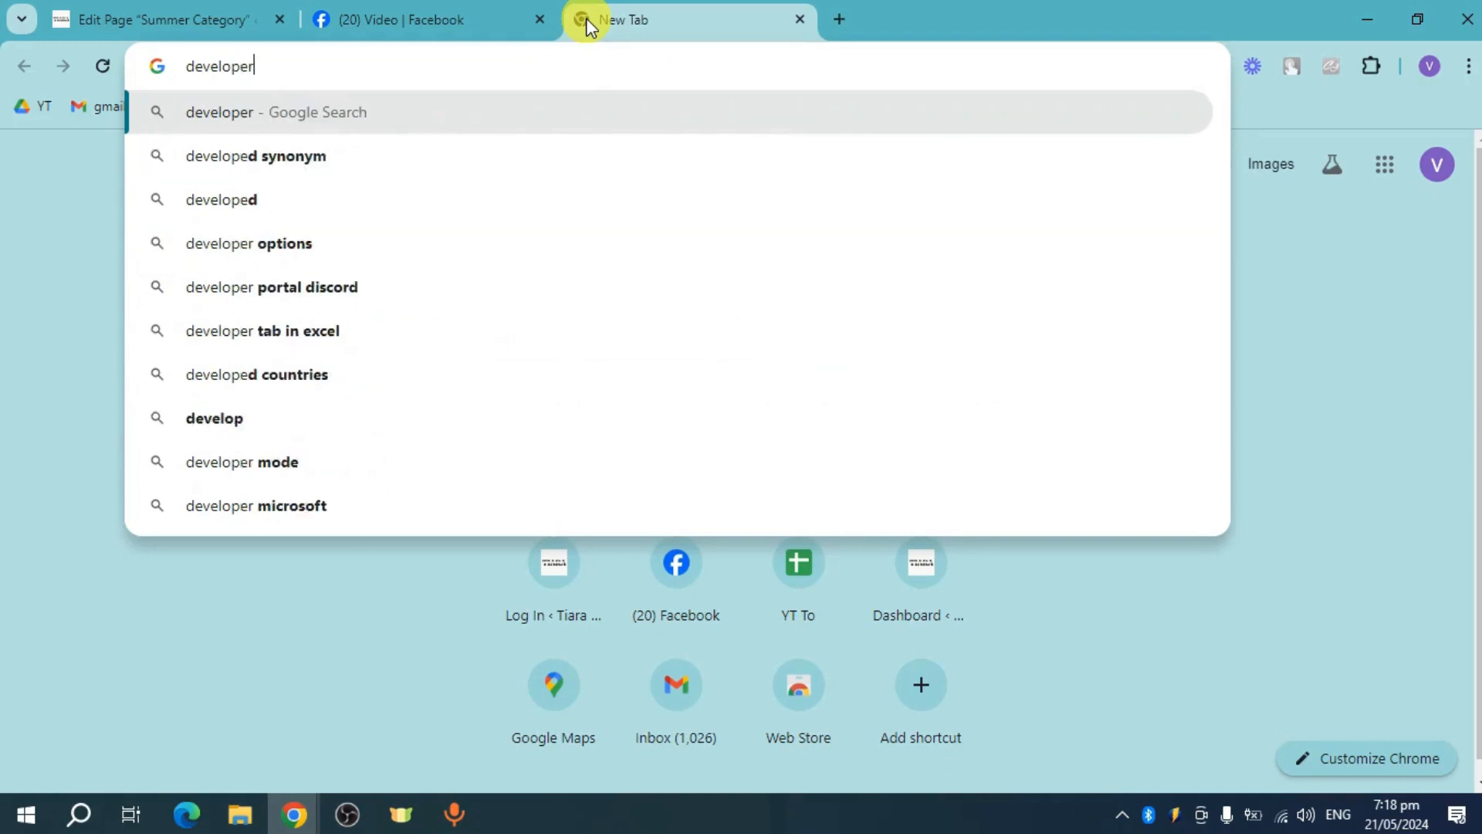
pyautogui.write('s')
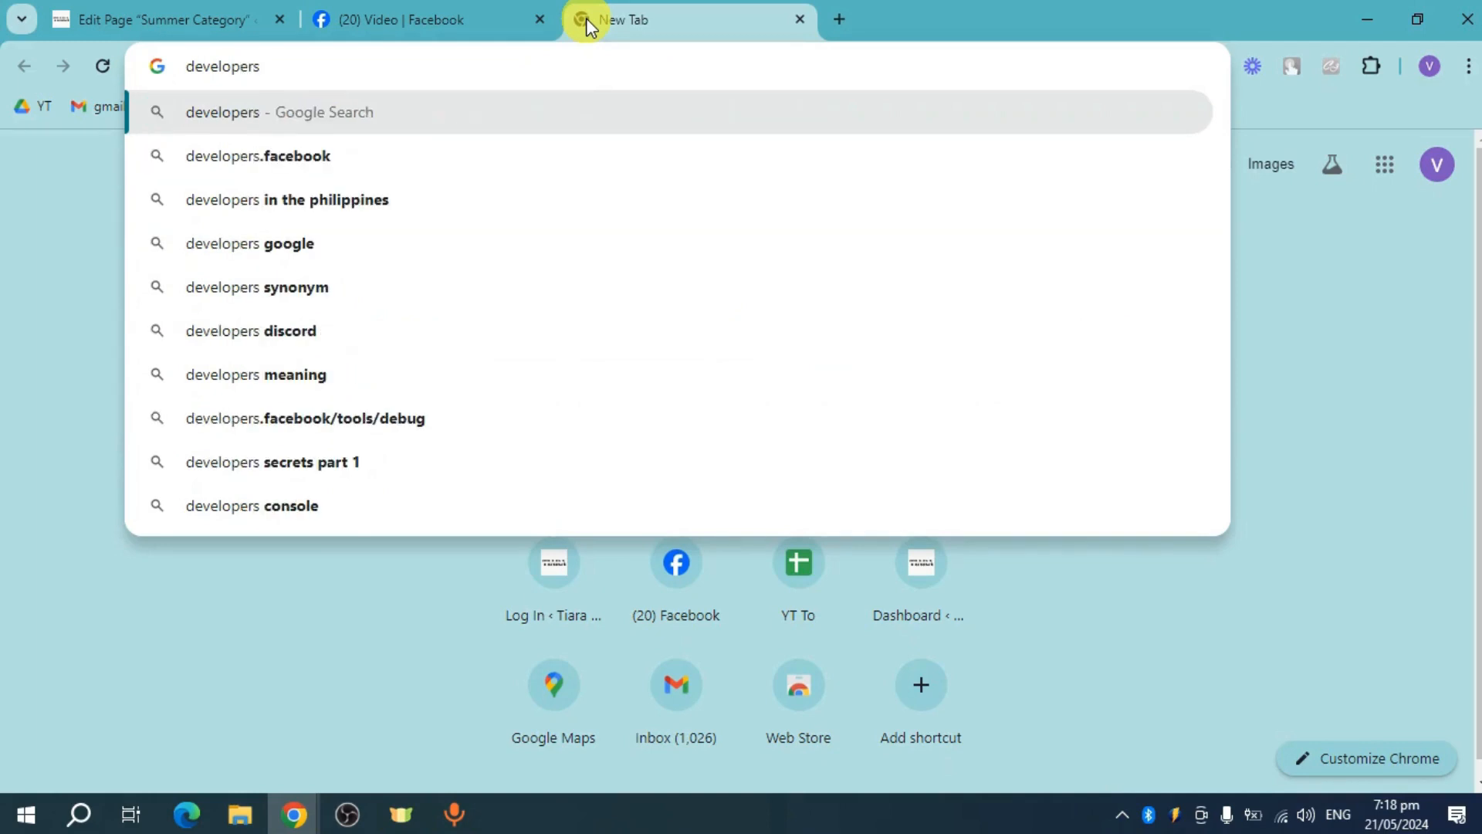
pyautogui.write('fac')
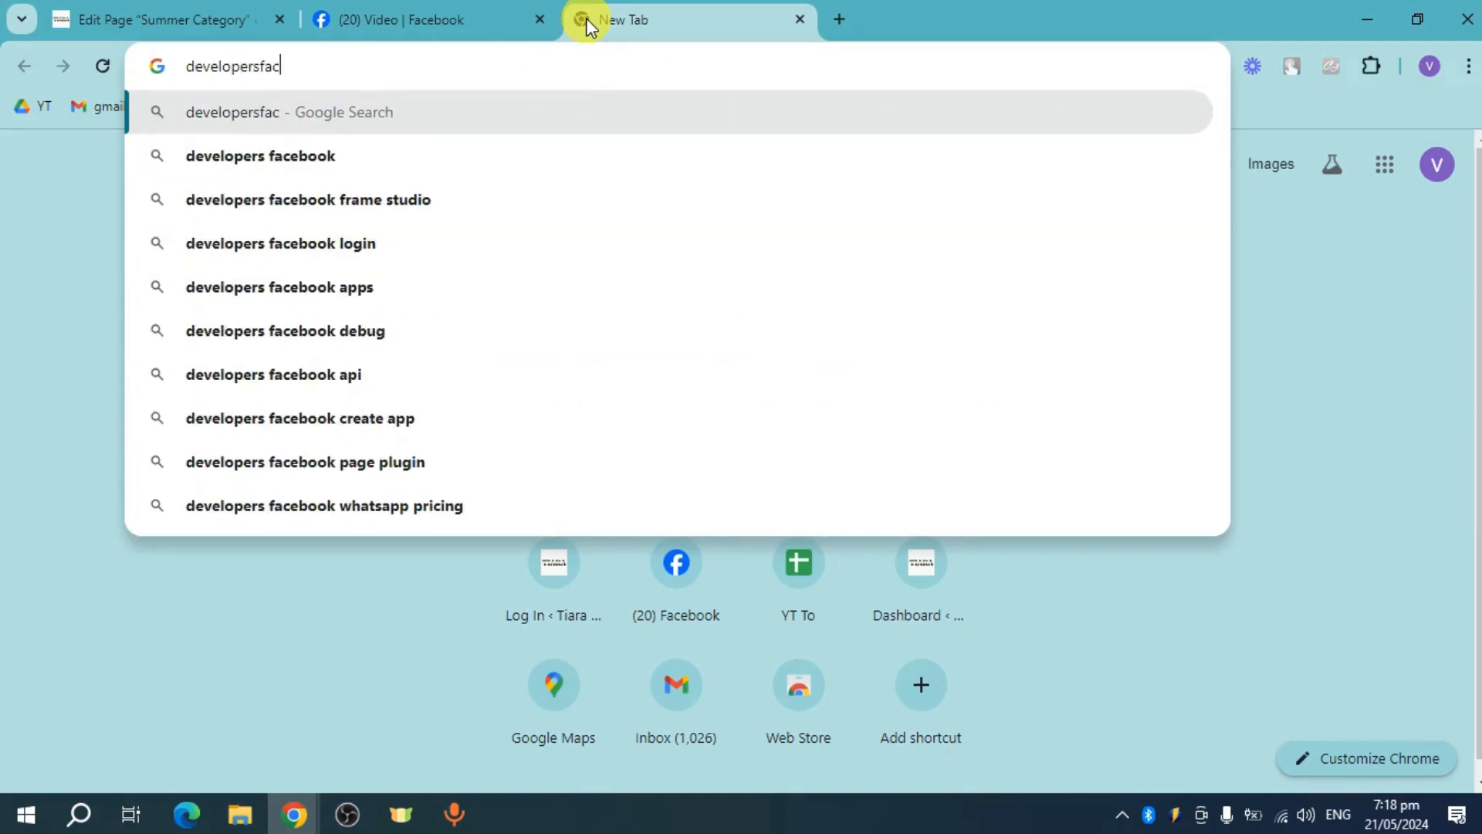
pyautogui.press('BackSpace')
pyautogui.press('BackSpace')
pyautogui.press('BackSpace')
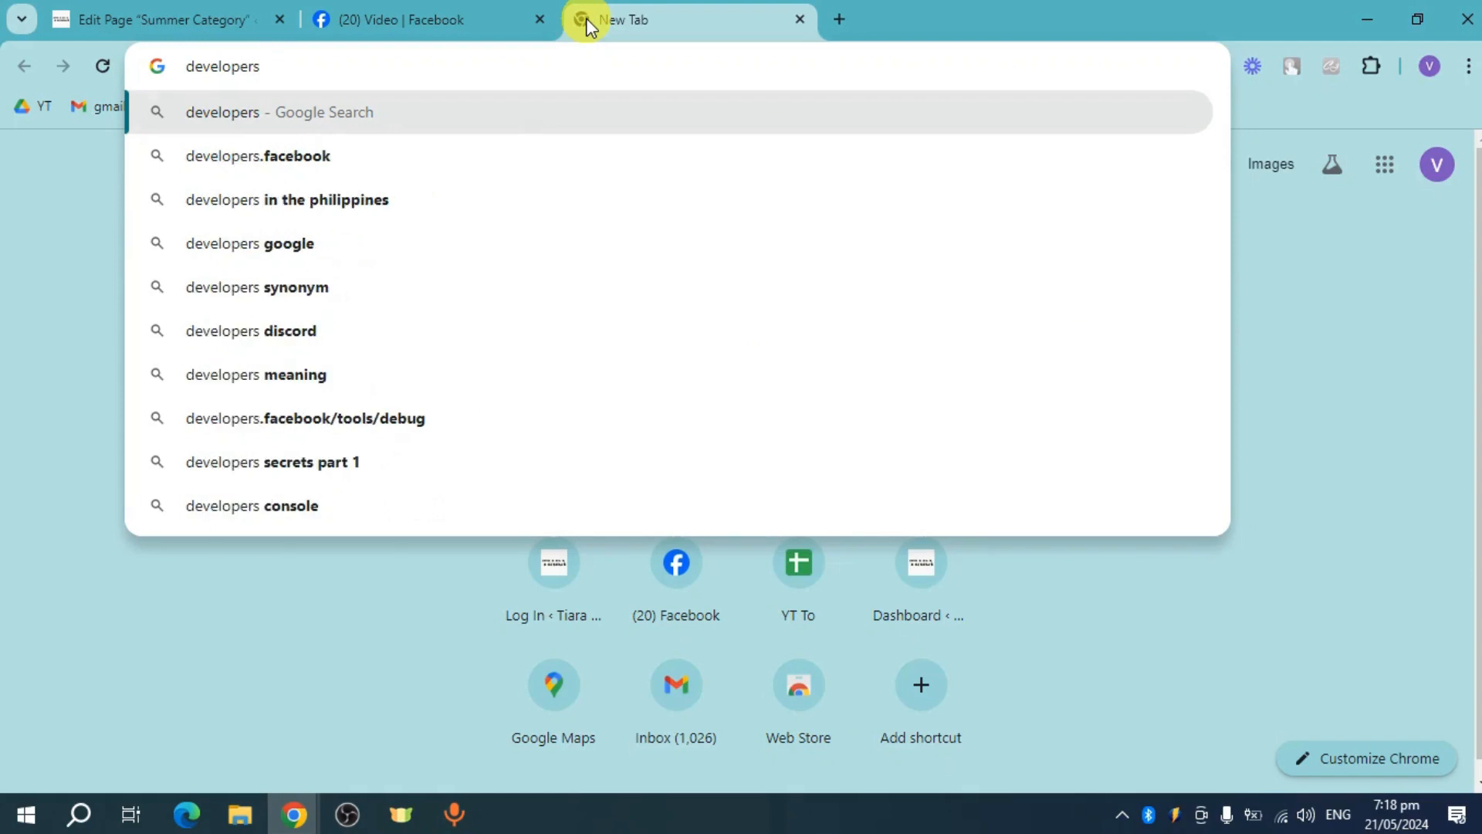
pyautogui.write('.facebook.com')
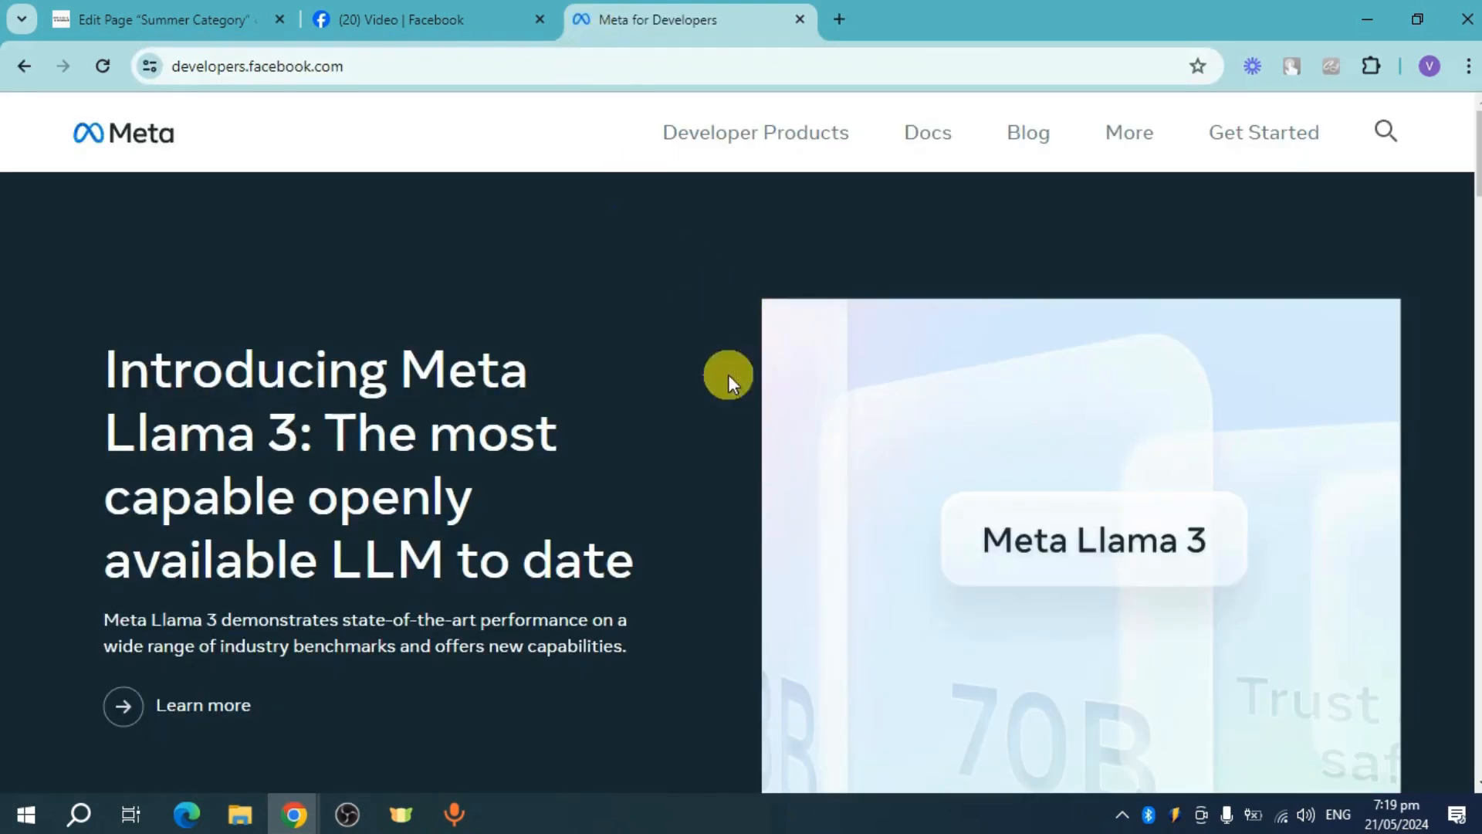
# - Open the Social Integrations products from the Developer Tools section of the Meta for Developers home page
pyautogui.scroll(-15, 1044, 356)
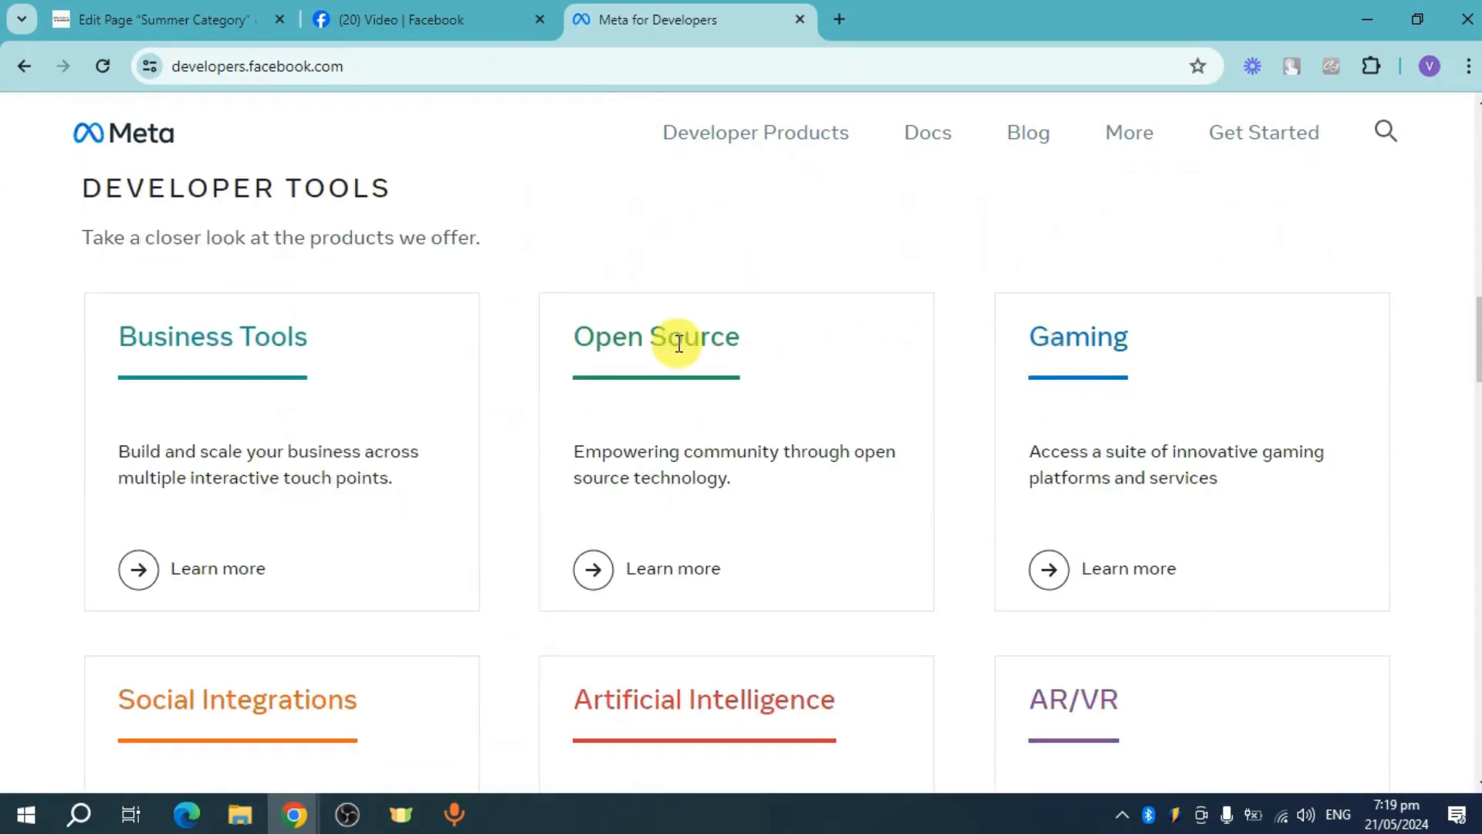
pyautogui.scroll(-8, 1109, 404)
pyautogui.scroll(-15, 1423, 456)
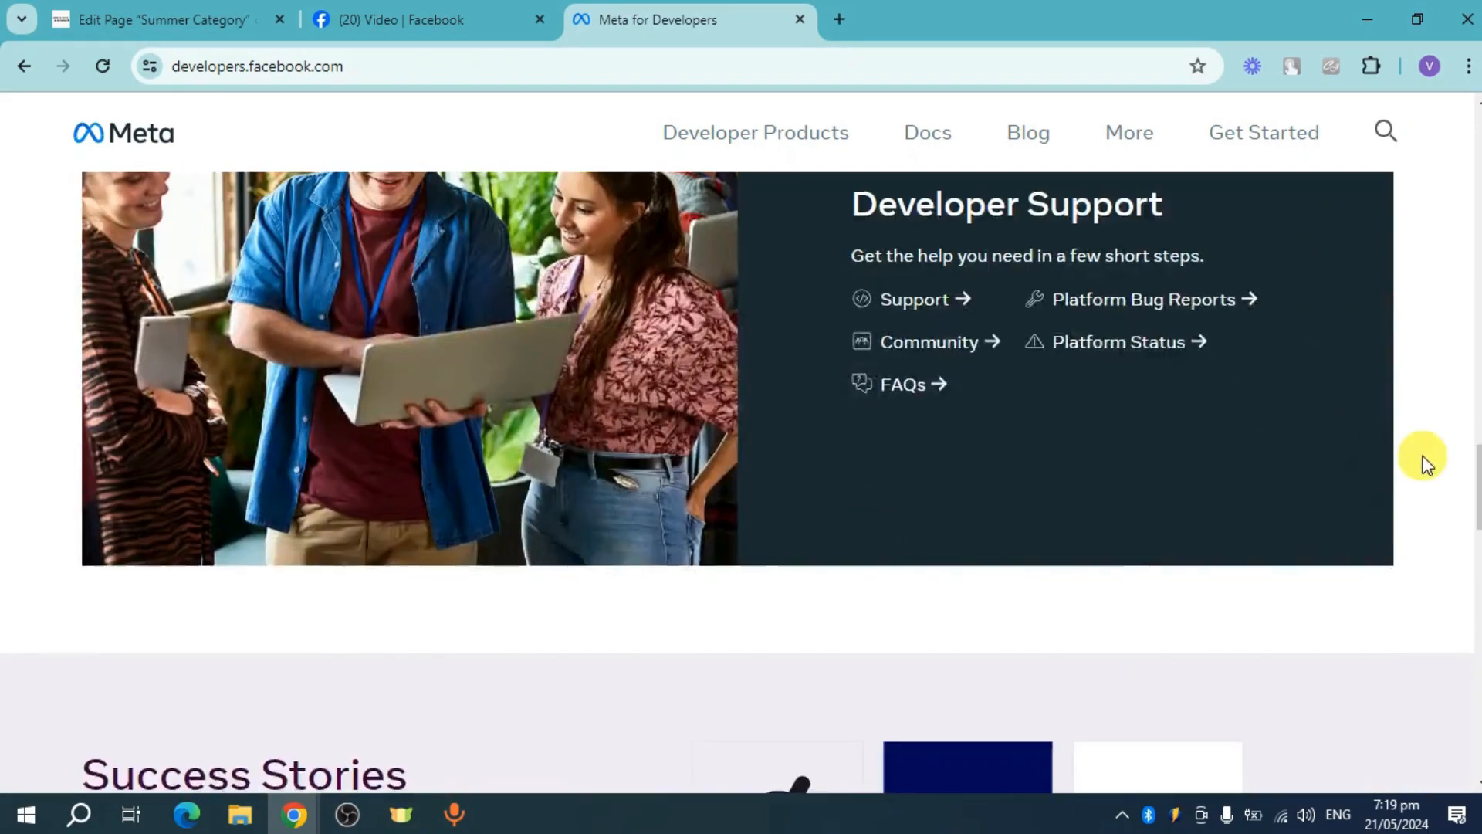
pyautogui.scroll(-5, 1423, 464)
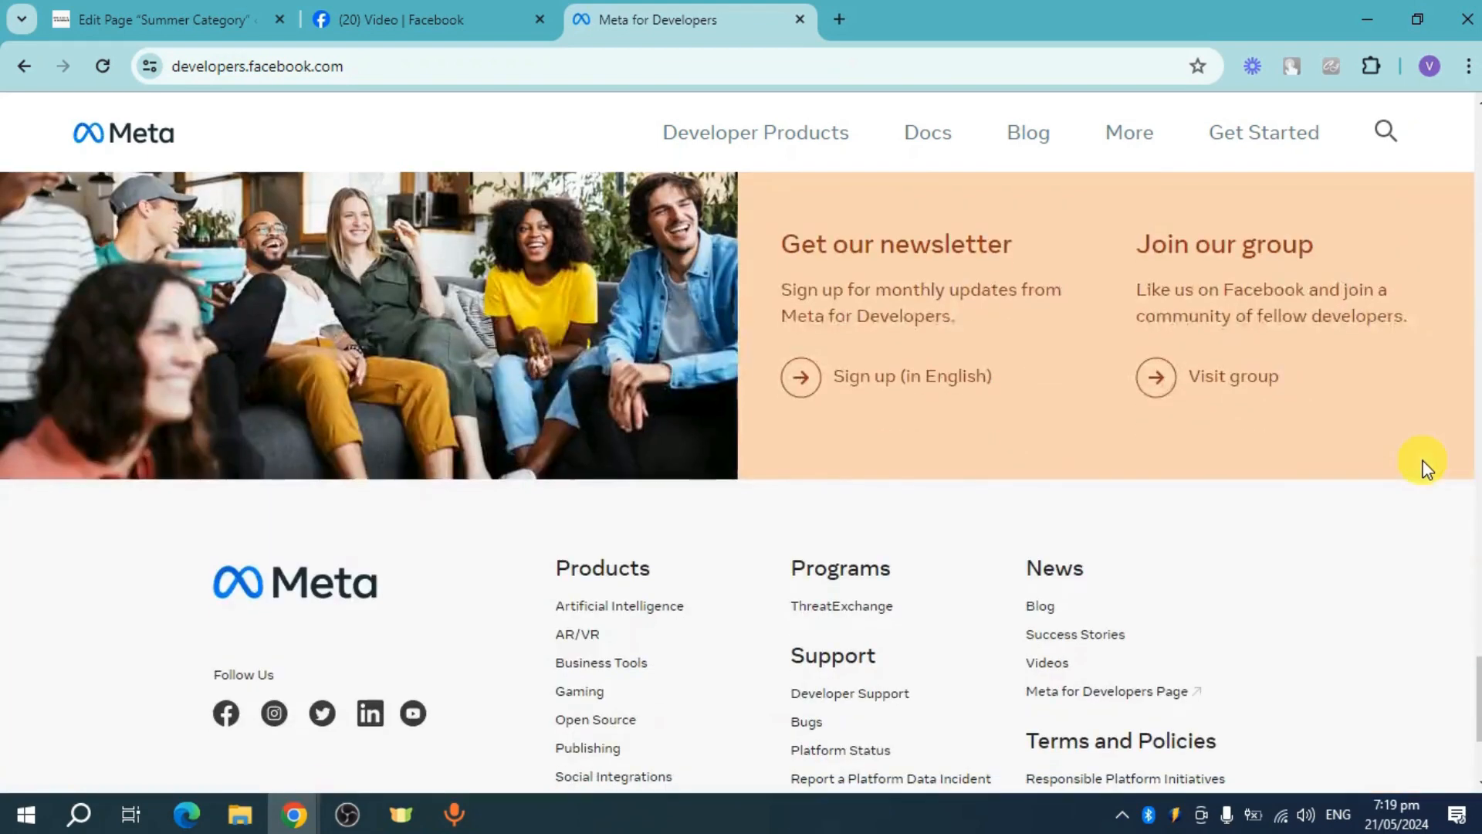
pyautogui.scroll(20, 1382, 488)
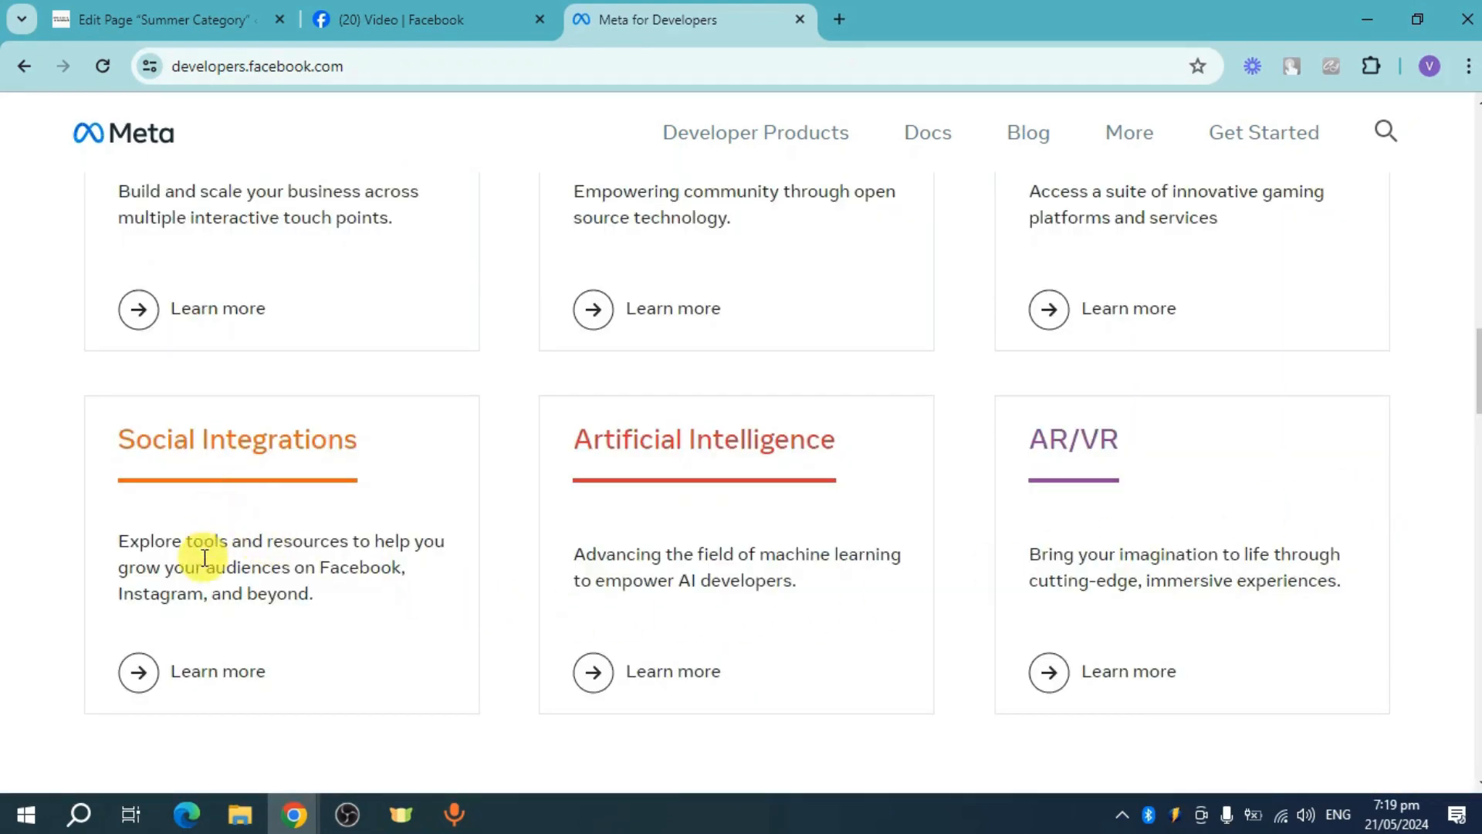
pyautogui.click(220, 690)
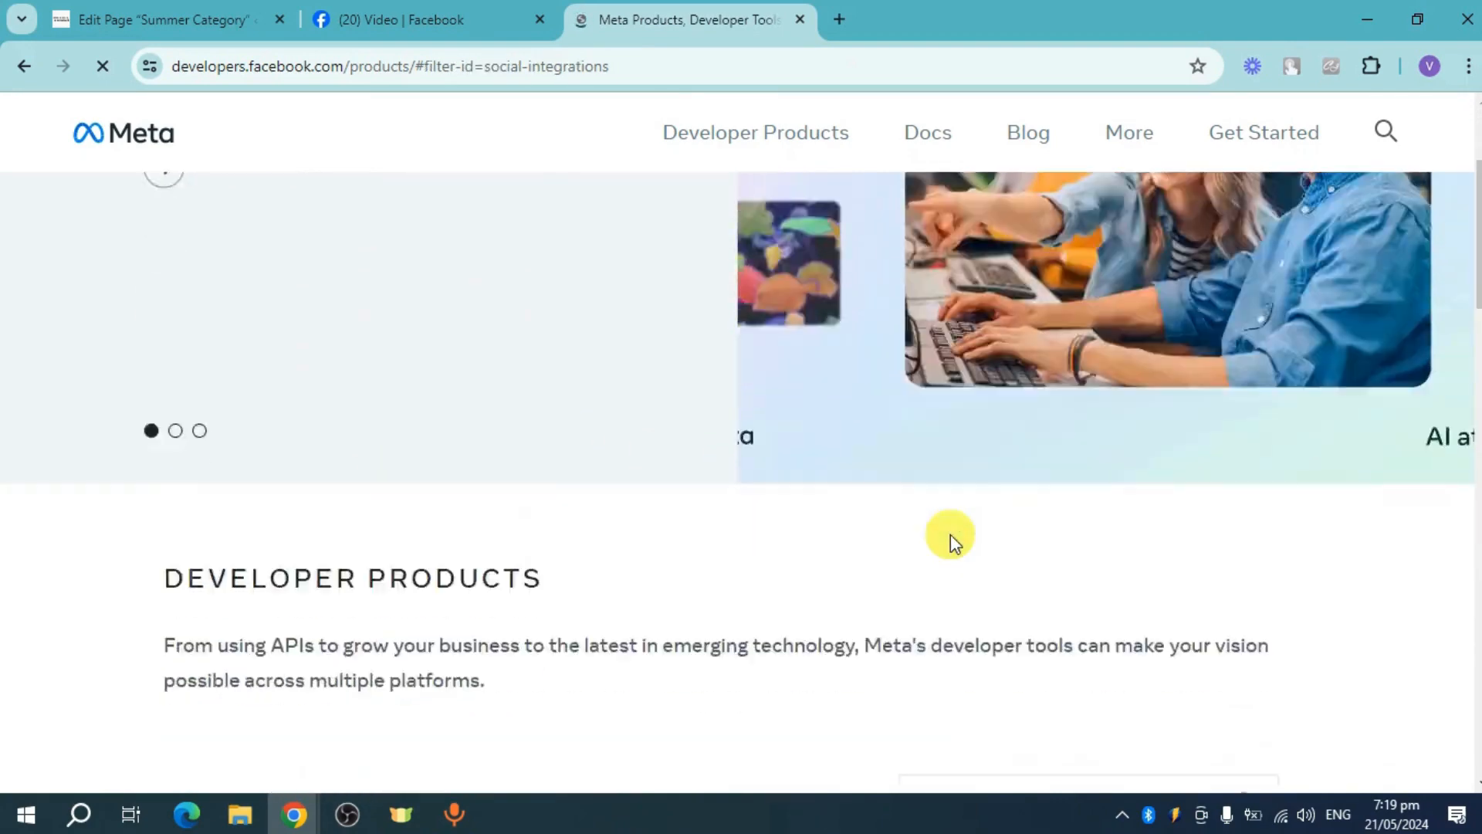
# - Open the overview of Social Plugins from the Social Integrations products
pyautogui.scroll(-5, 955, 538)
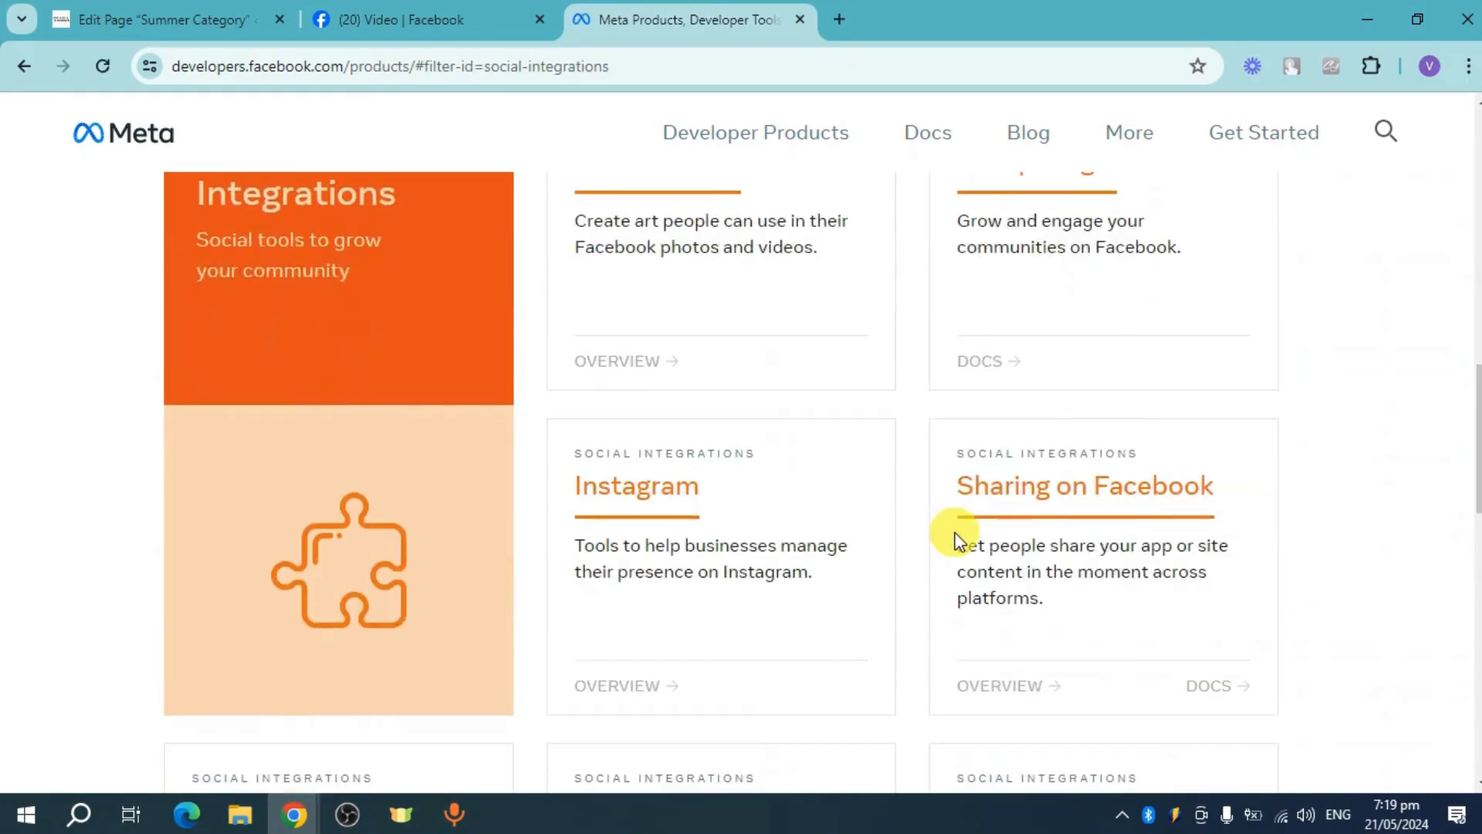
pyautogui.scroll(-4, 1241, 522)
pyautogui.scroll(-5, 1242, 522)
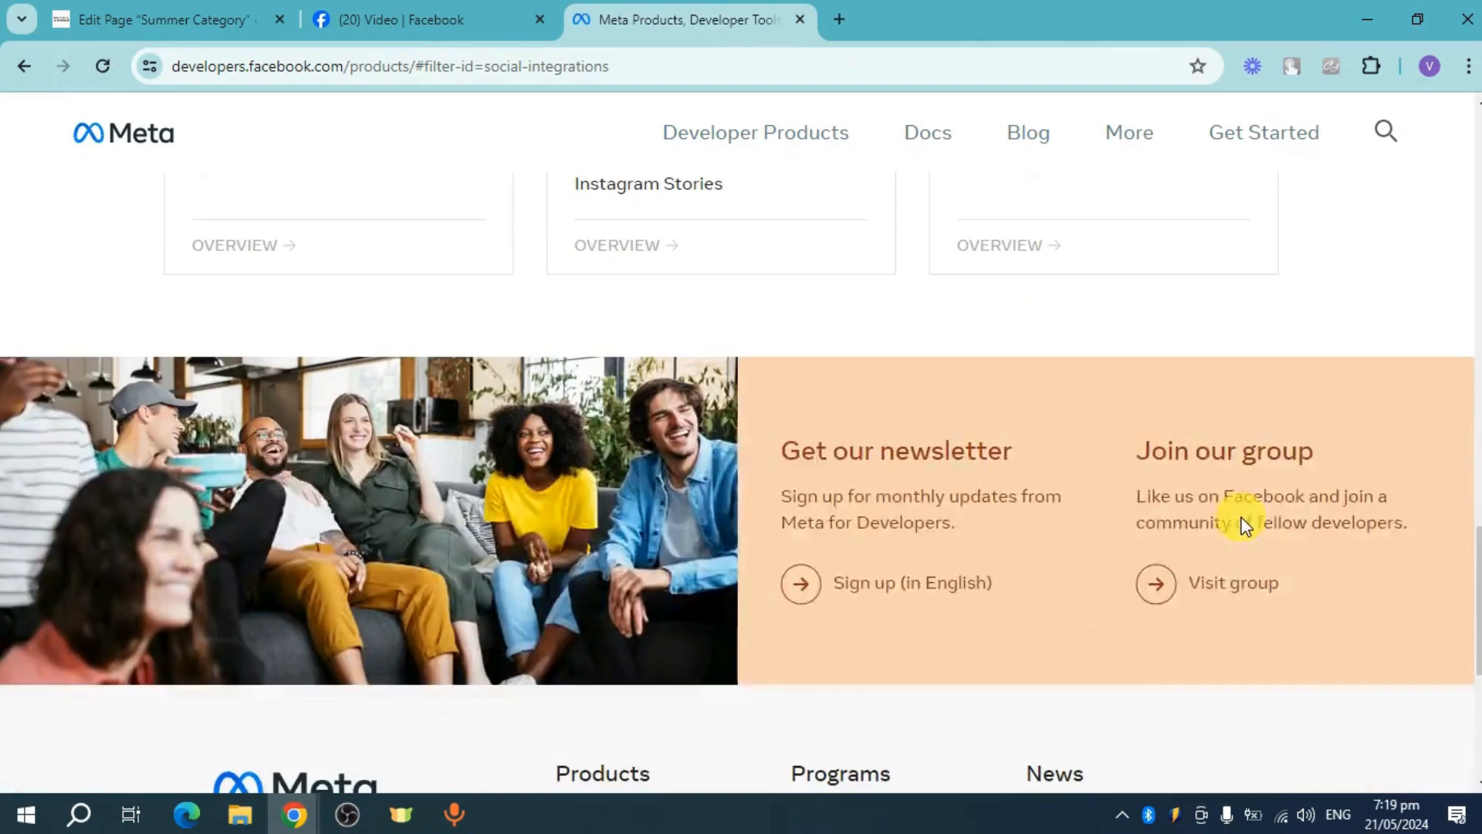
pyautogui.scroll(3, 1243, 517)
pyautogui.scroll(1, 1243, 518)
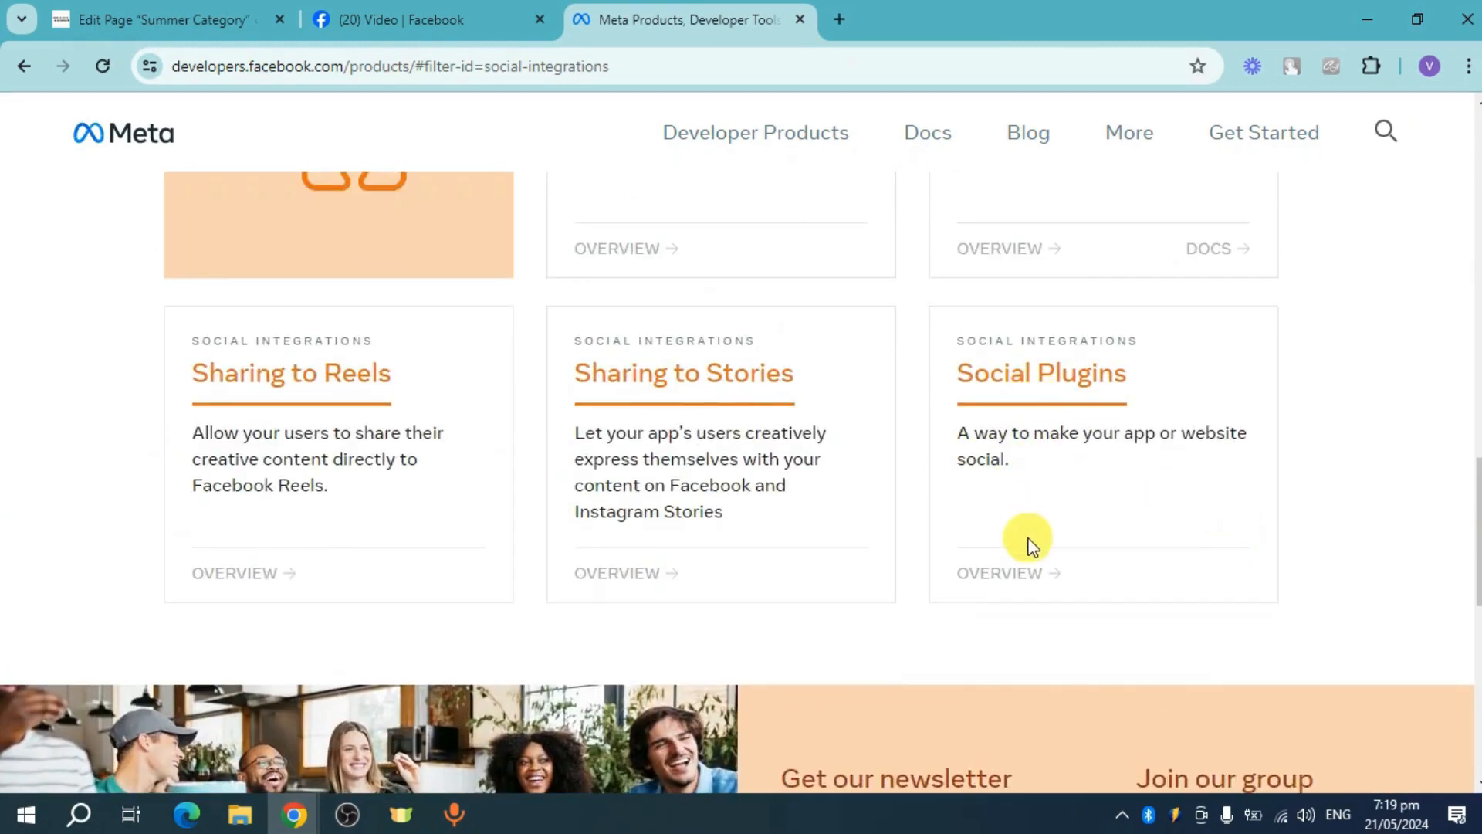
pyautogui.click(1079, 386)
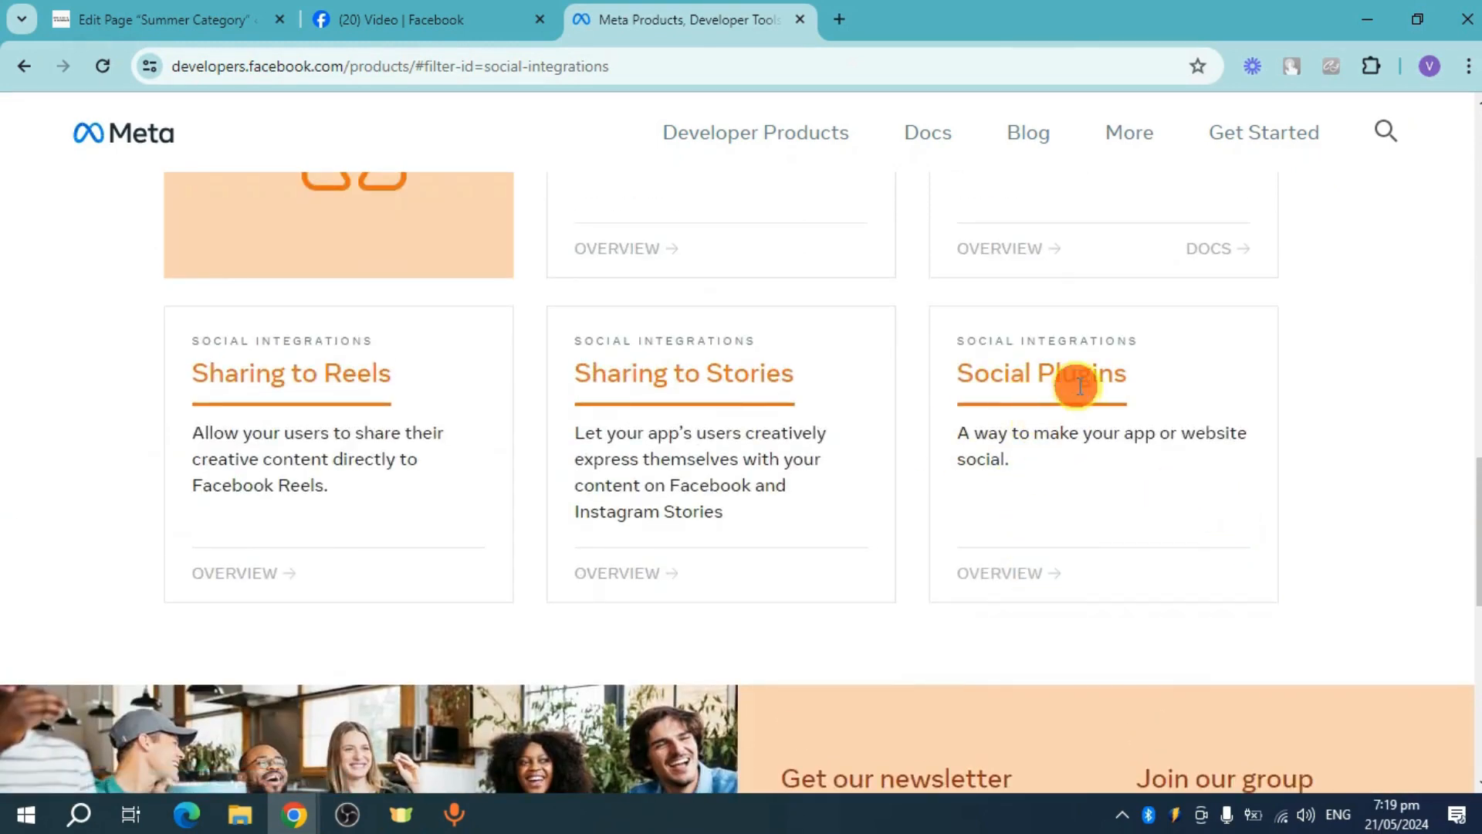
pyautogui.click(1032, 587)
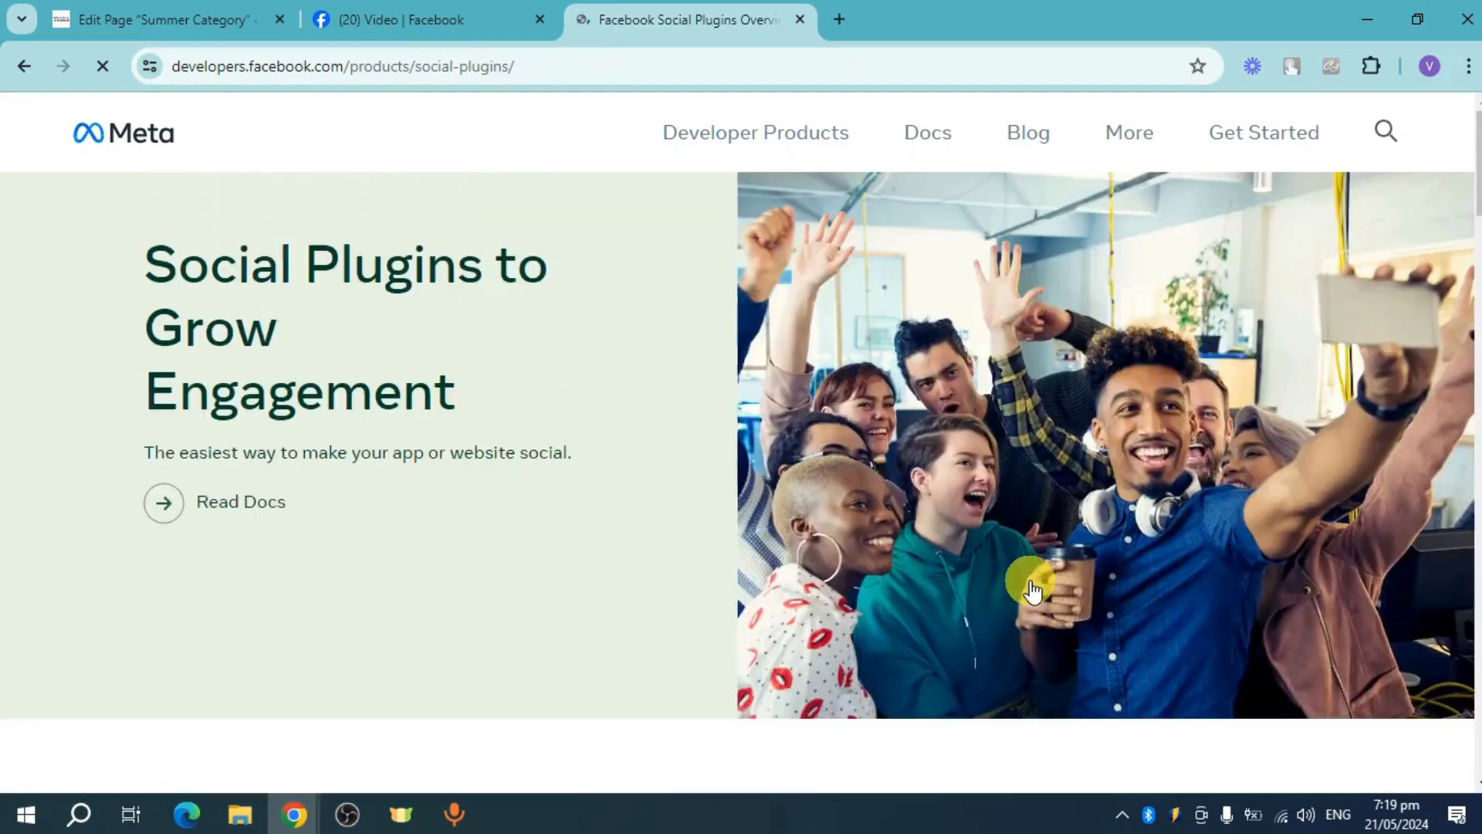
# - Open the documentation for the "Like, Share & Quotes" social plugins
pyautogui.scroll(-8, 1032, 587)
pyautogui.scroll(-5, 970, 485)
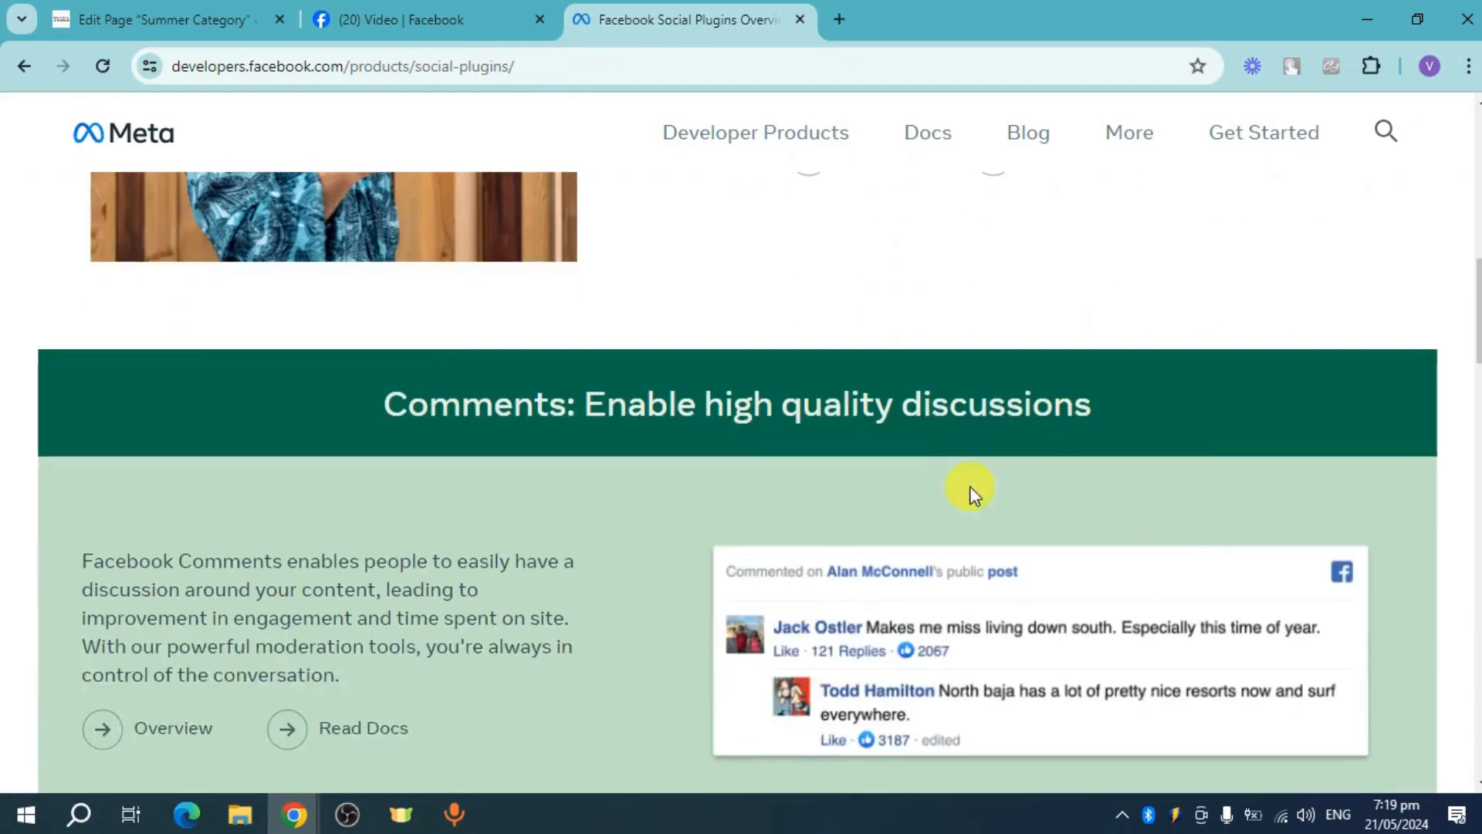
pyautogui.scroll(5, 969, 485)
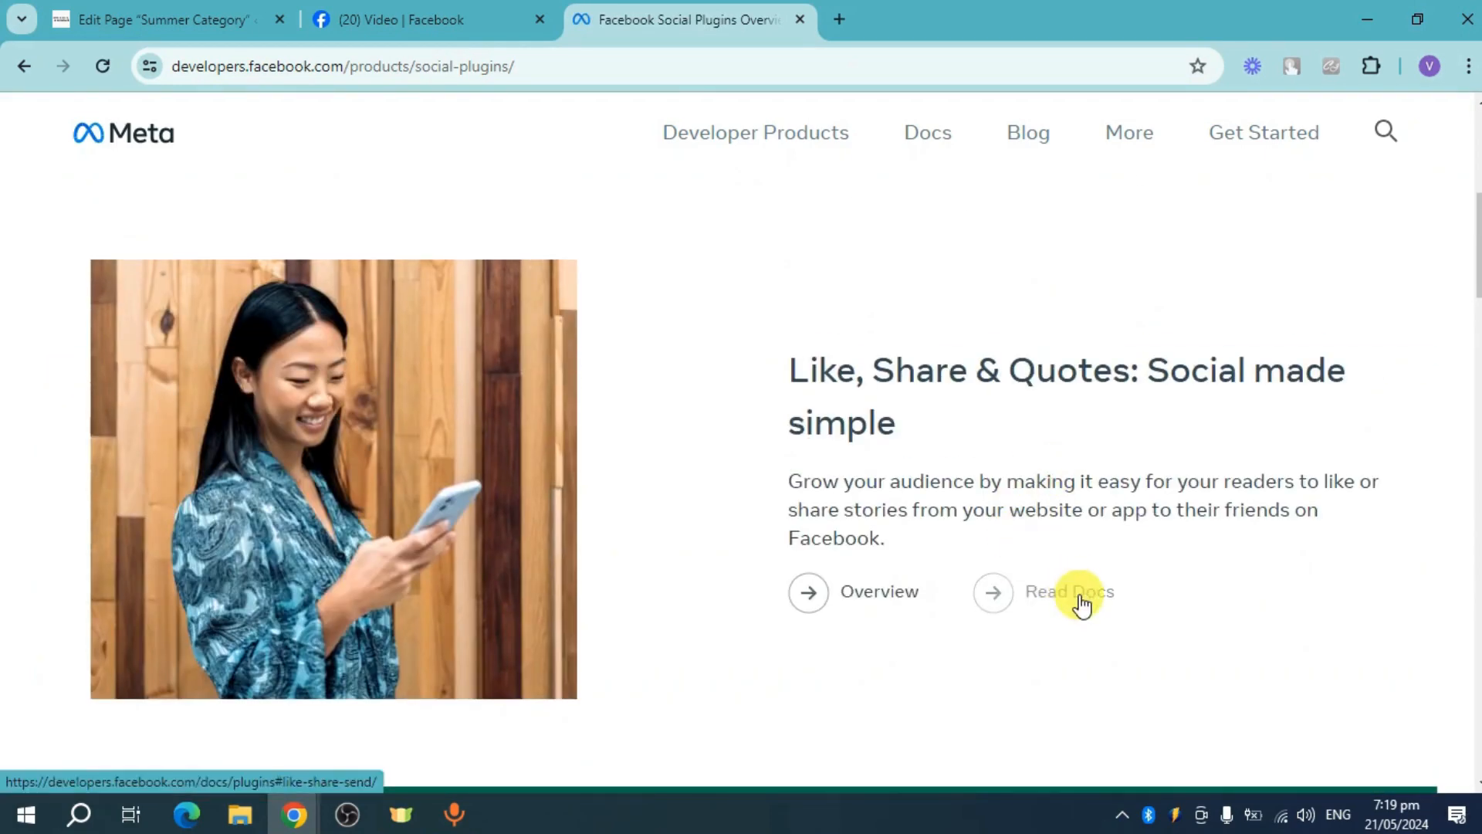
pyautogui.click(1080, 595)
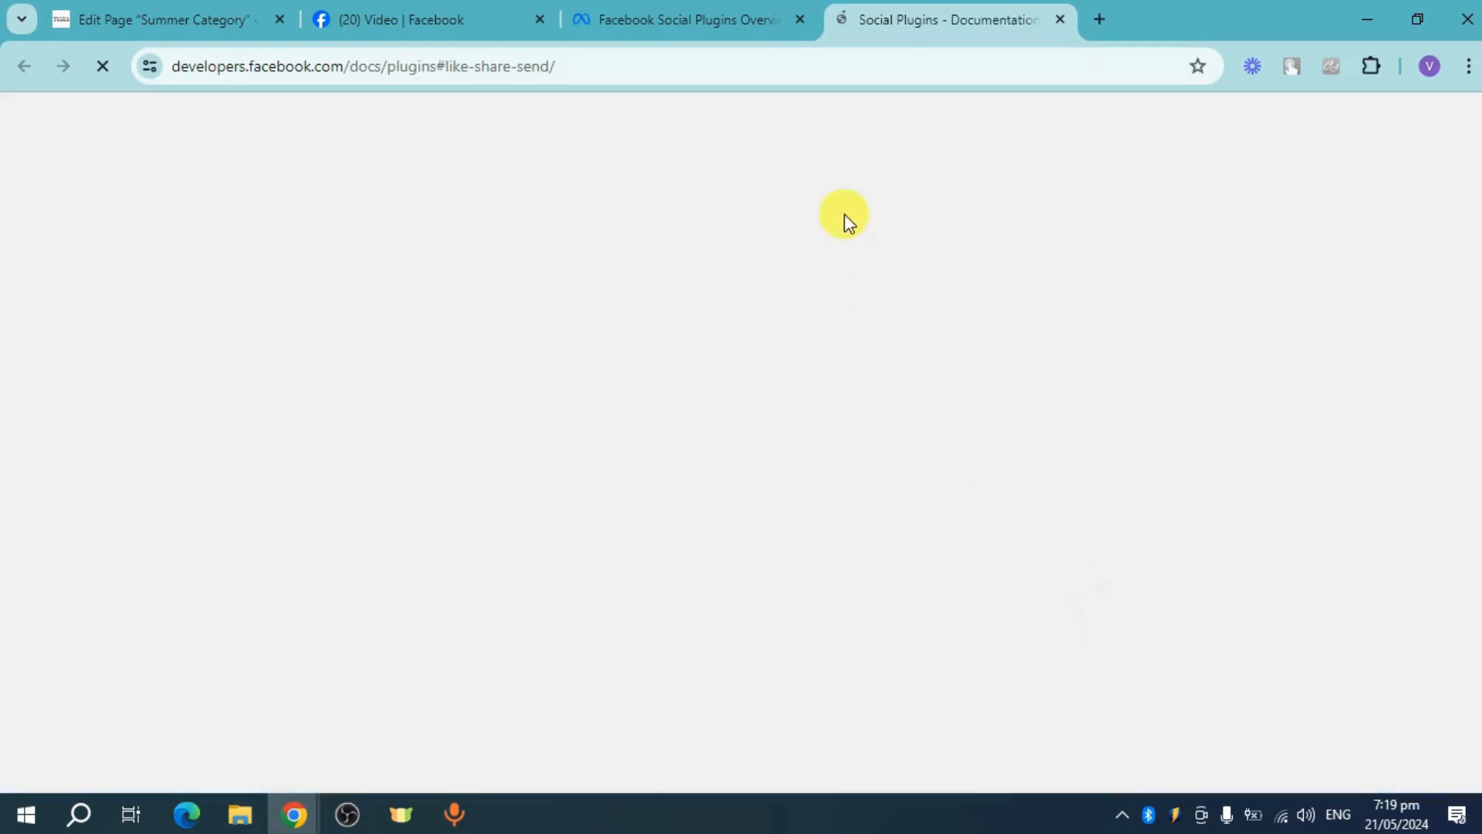
# - Look through the Social Plugins documentation and open its Embedded Videos page
pyautogui.scroll(-4, 1158, 517)
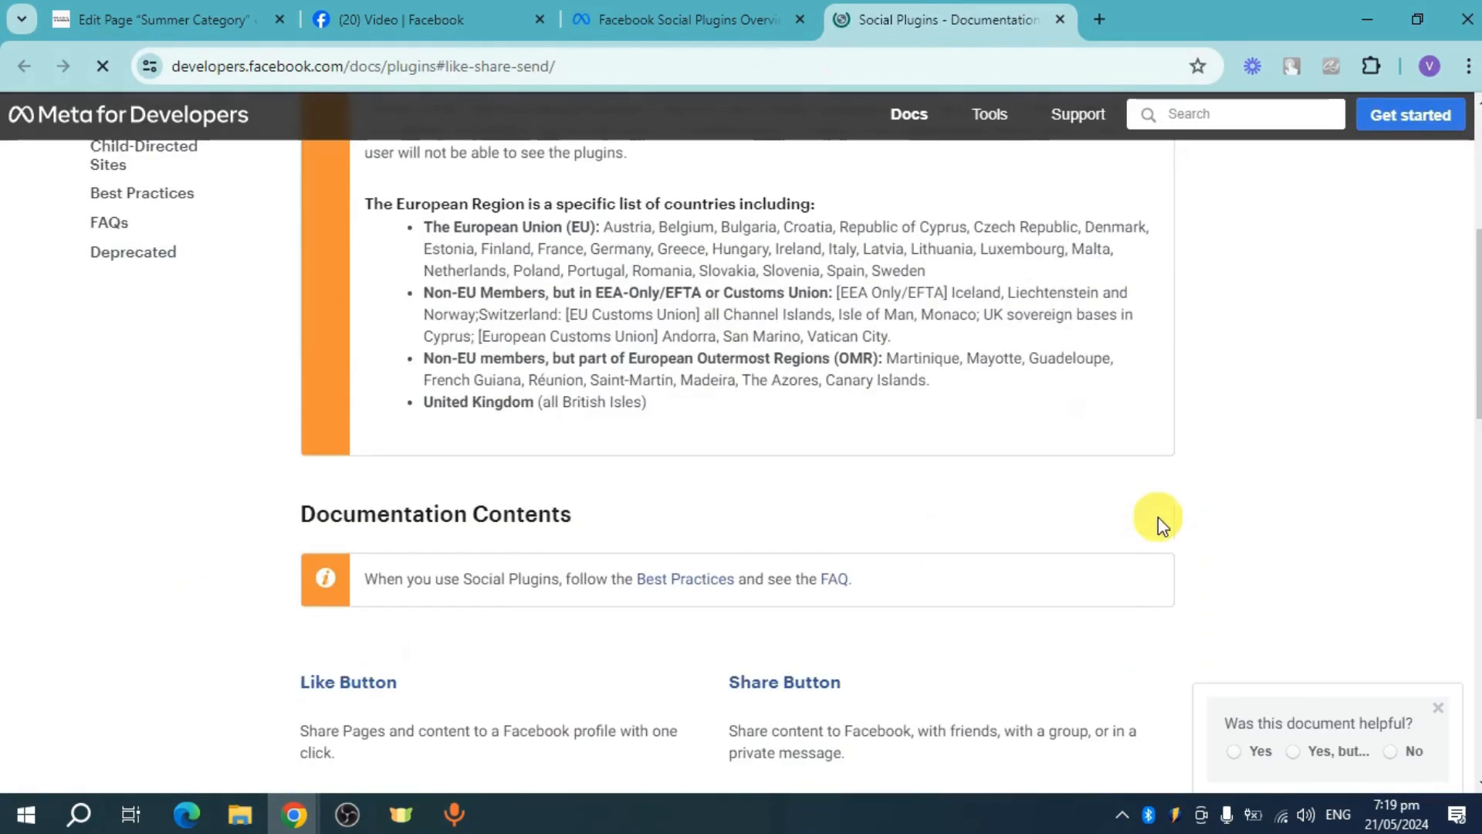
pyautogui.scroll(-3, 1022, 513)
pyautogui.scroll(5, 1019, 472)
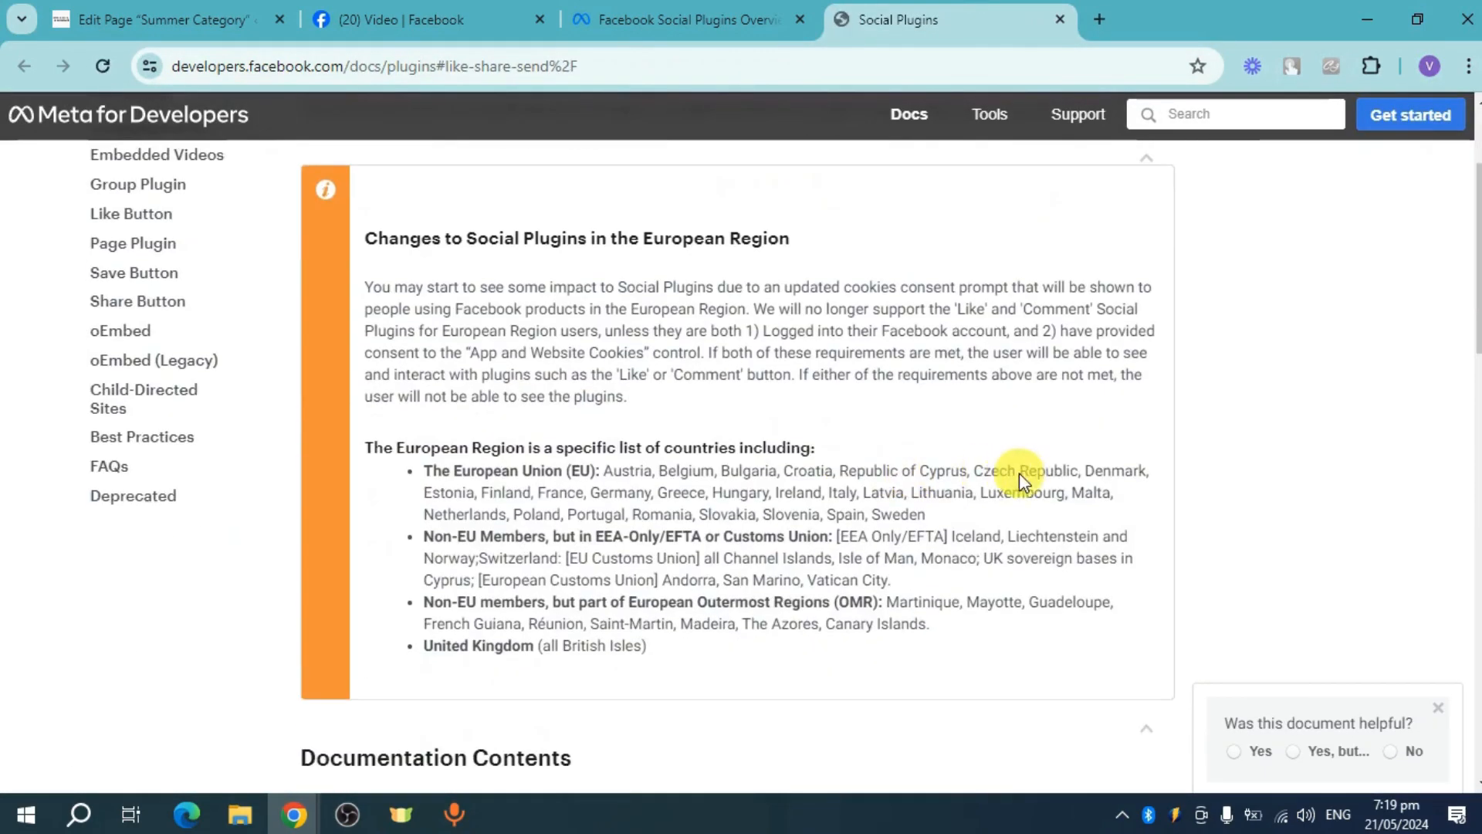
pyautogui.scroll(-10, 1025, 472)
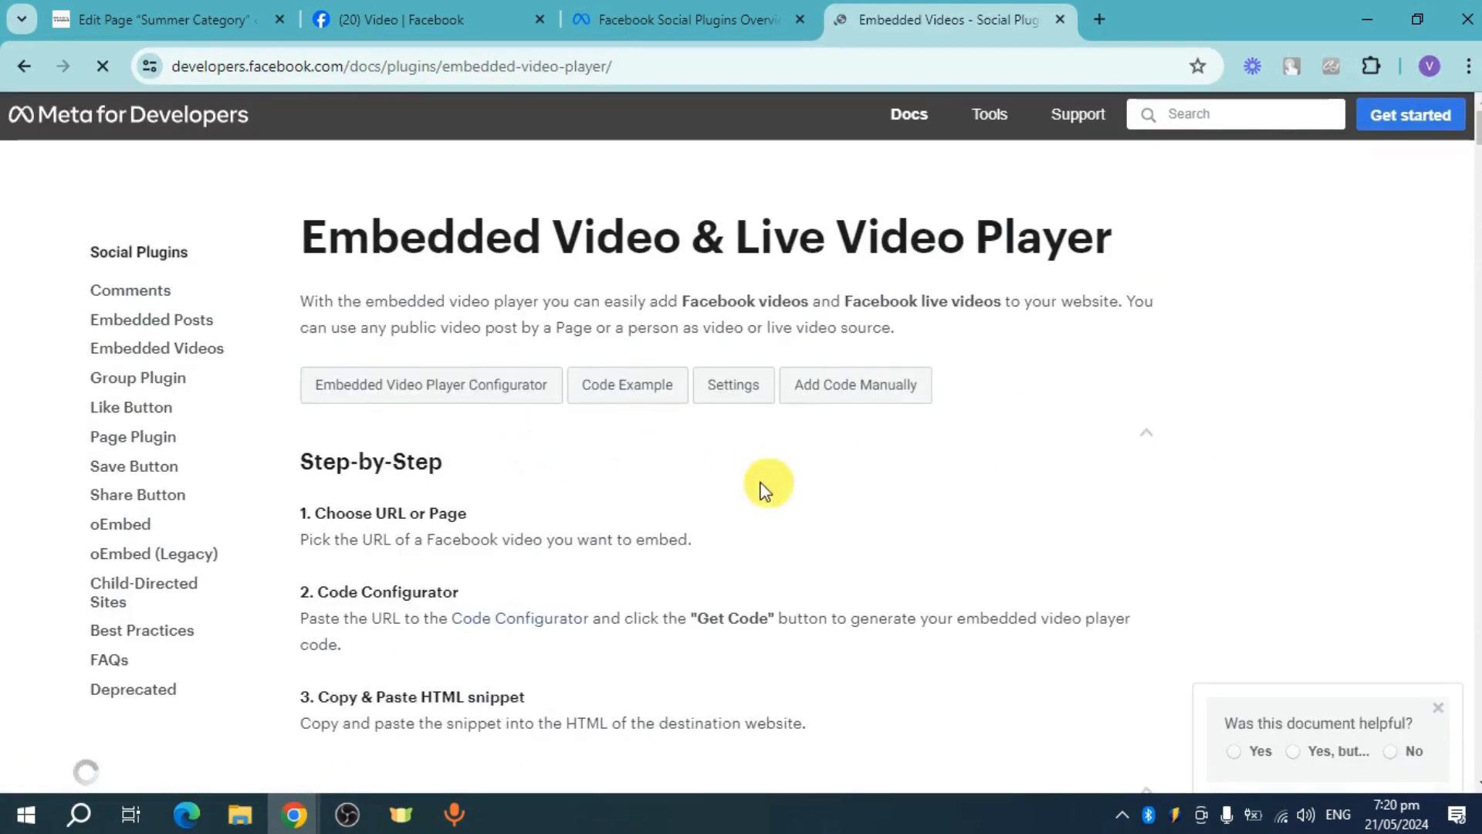
pyautogui.scroll(-4, 887, 505)
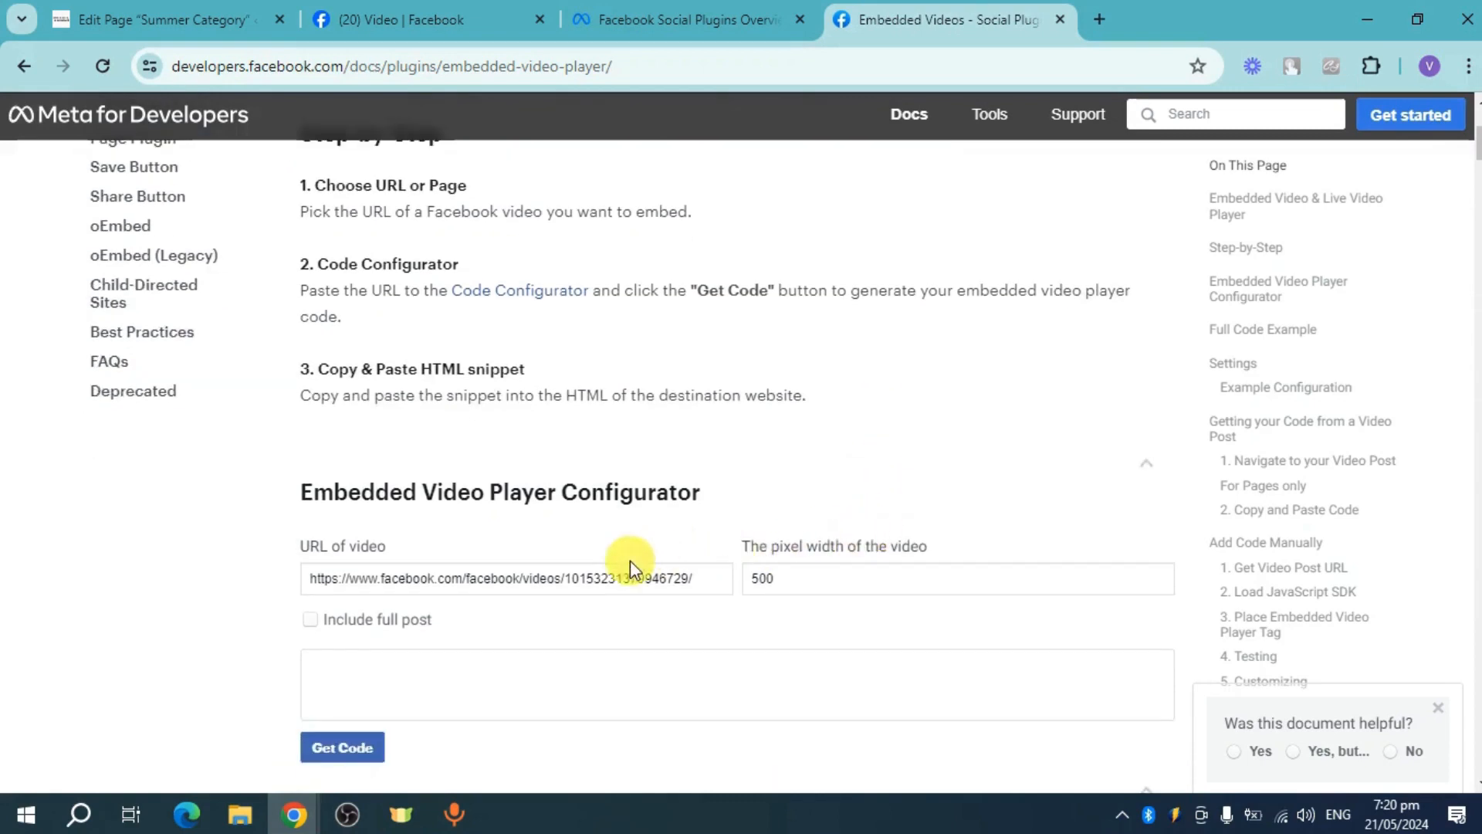
pyautogui.click(587, 579)
pyautogui.hotkey('ctrl', 'a')
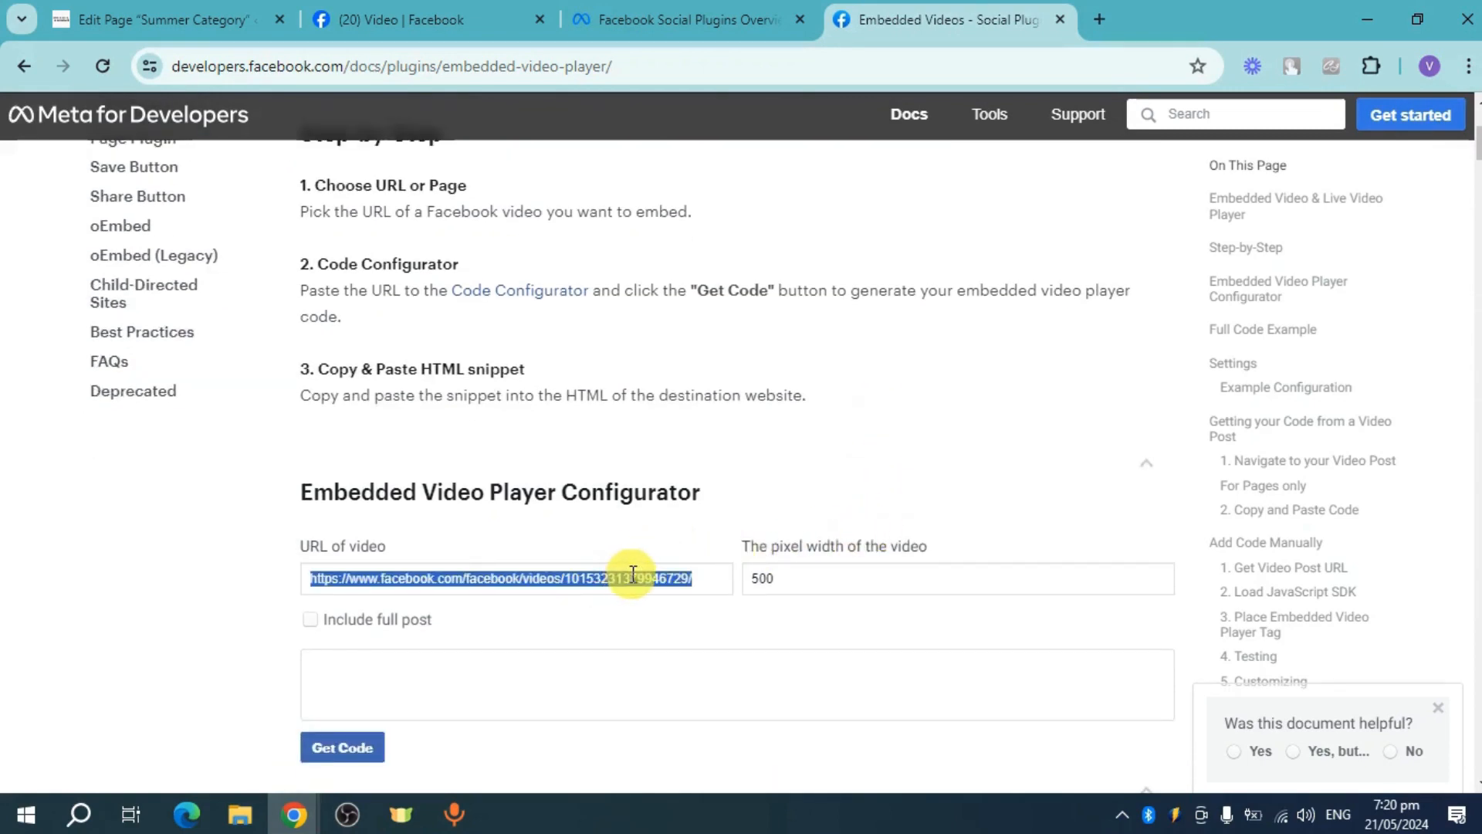
pyautogui.press('BackSpace')
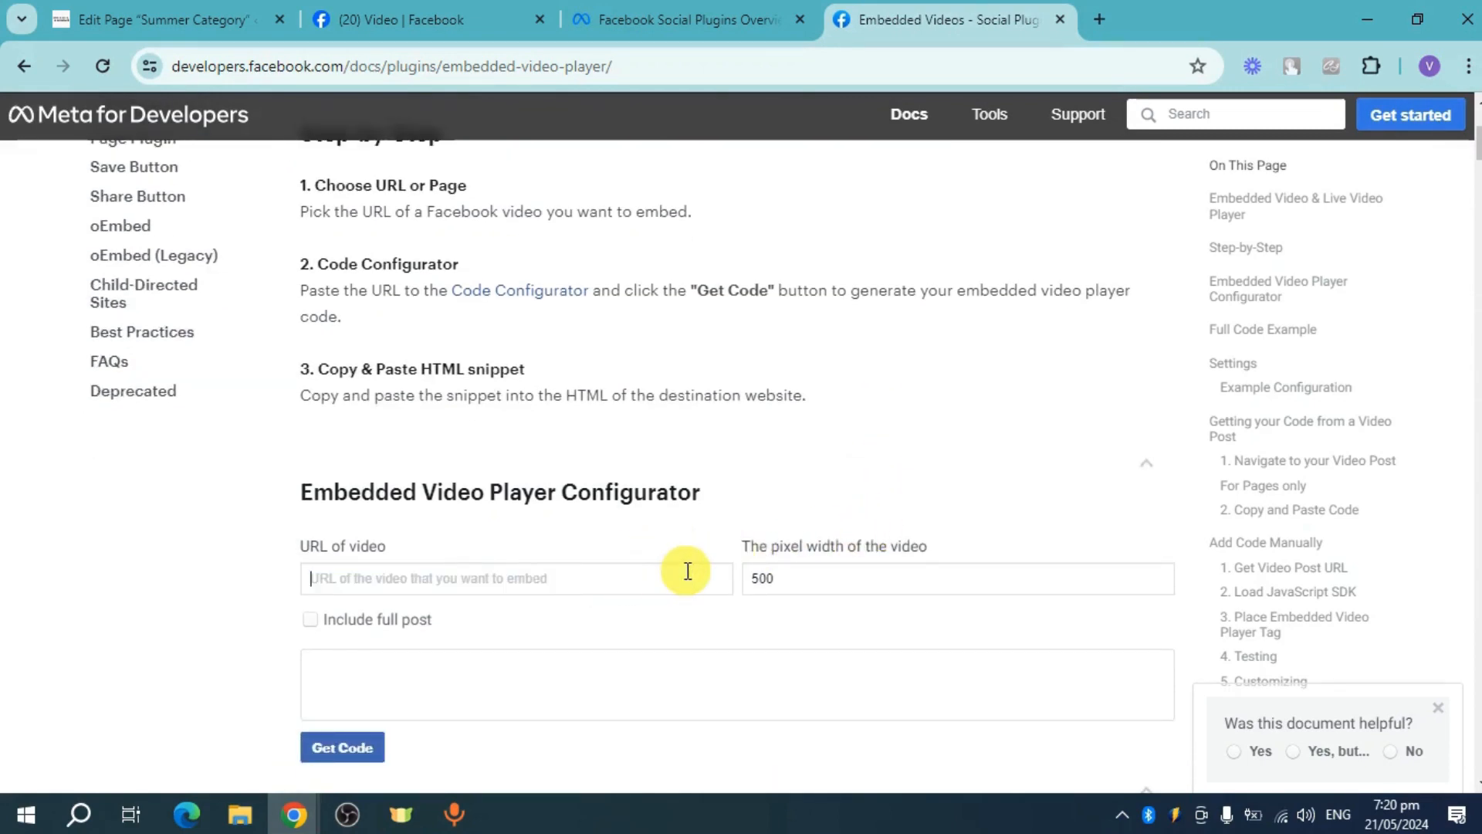
pyautogui.write('https://fb.watch/scf2aAxc4E/')
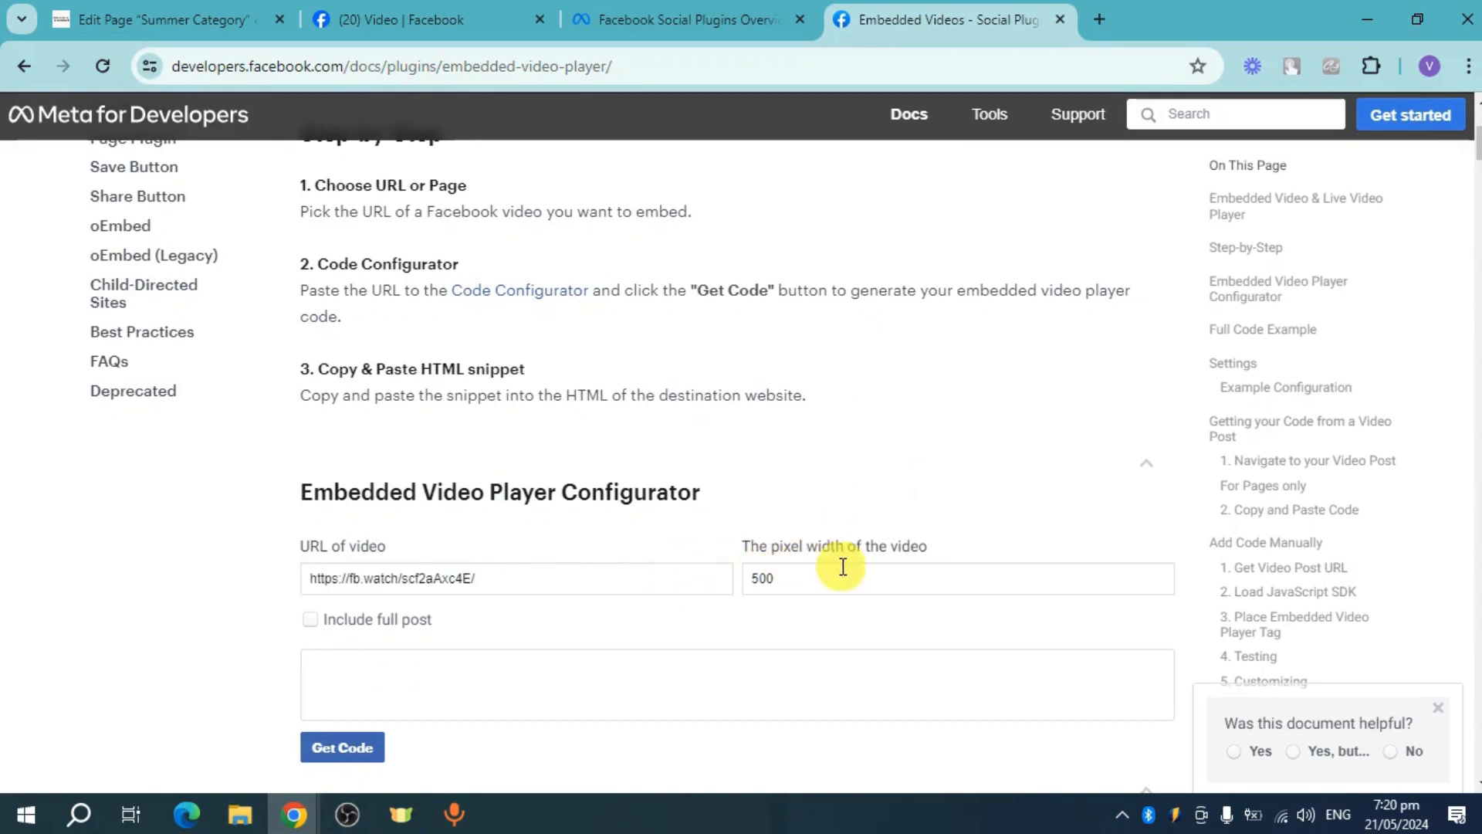
# - Load the Splash Island video's preview in the configurator and get its embed code
pyautogui.scroll(-1, 834, 533)
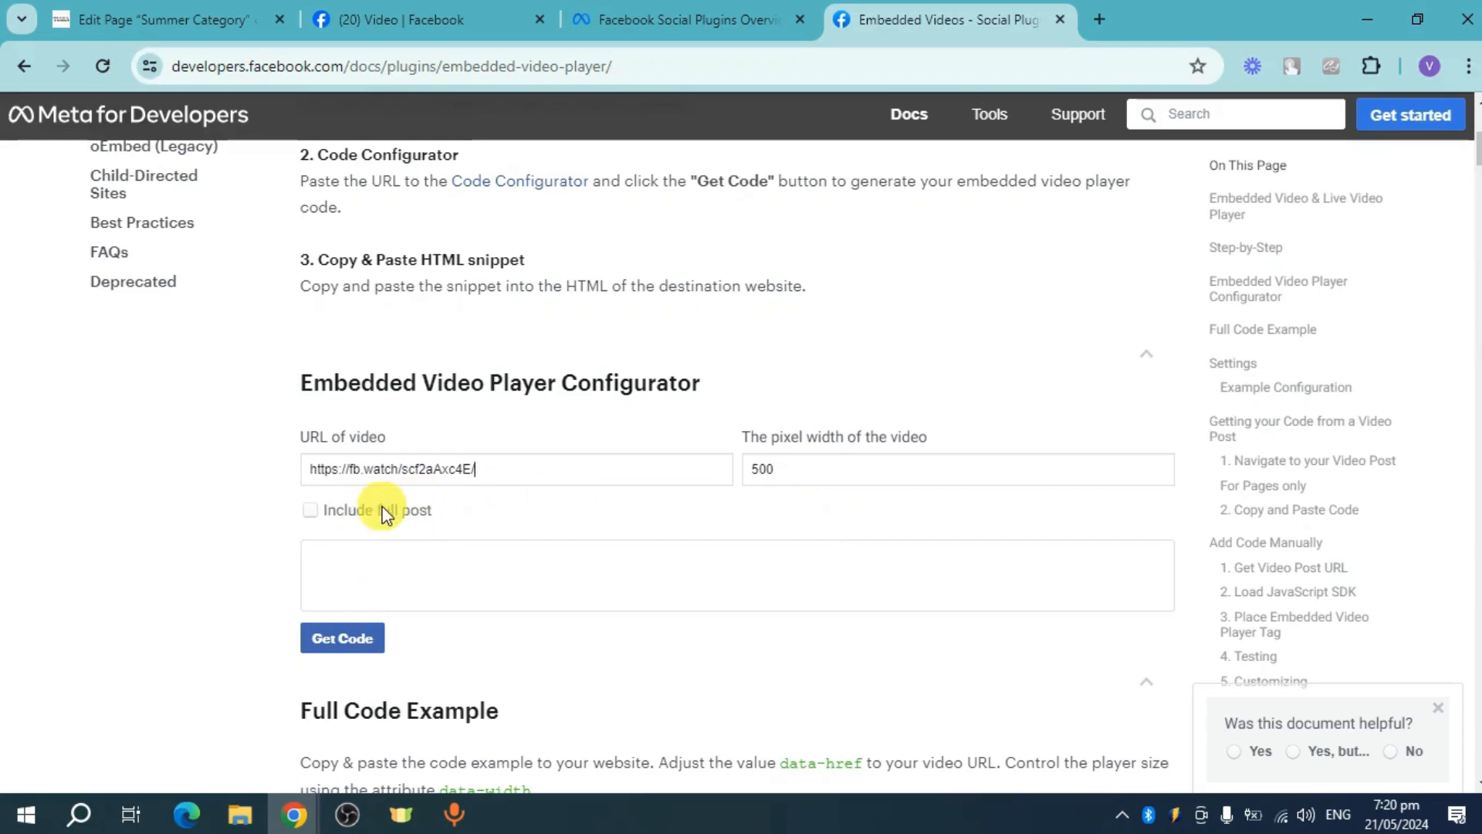
pyautogui.click(362, 641)
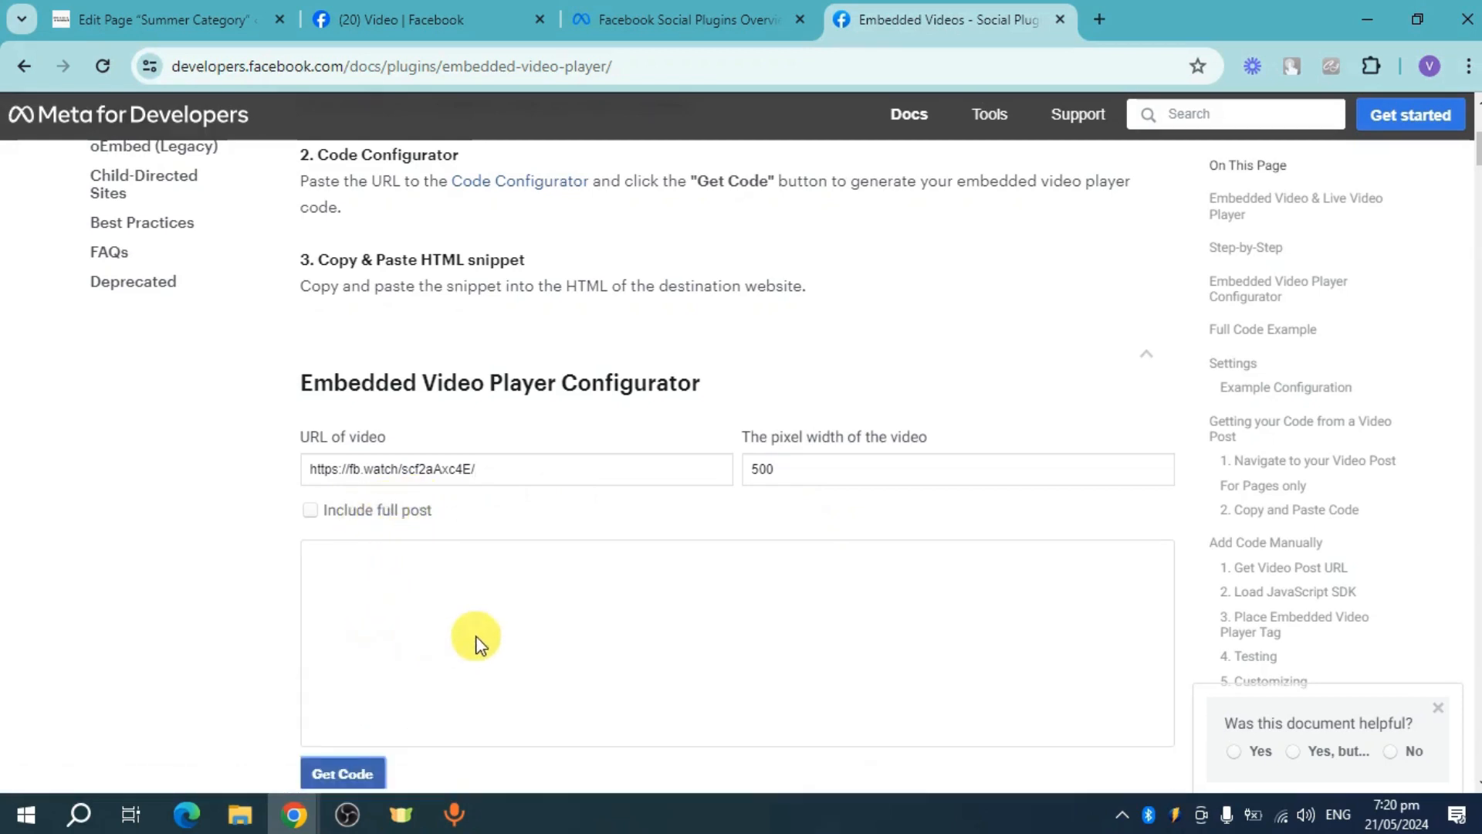
pyautogui.scroll(-2, 806, 560)
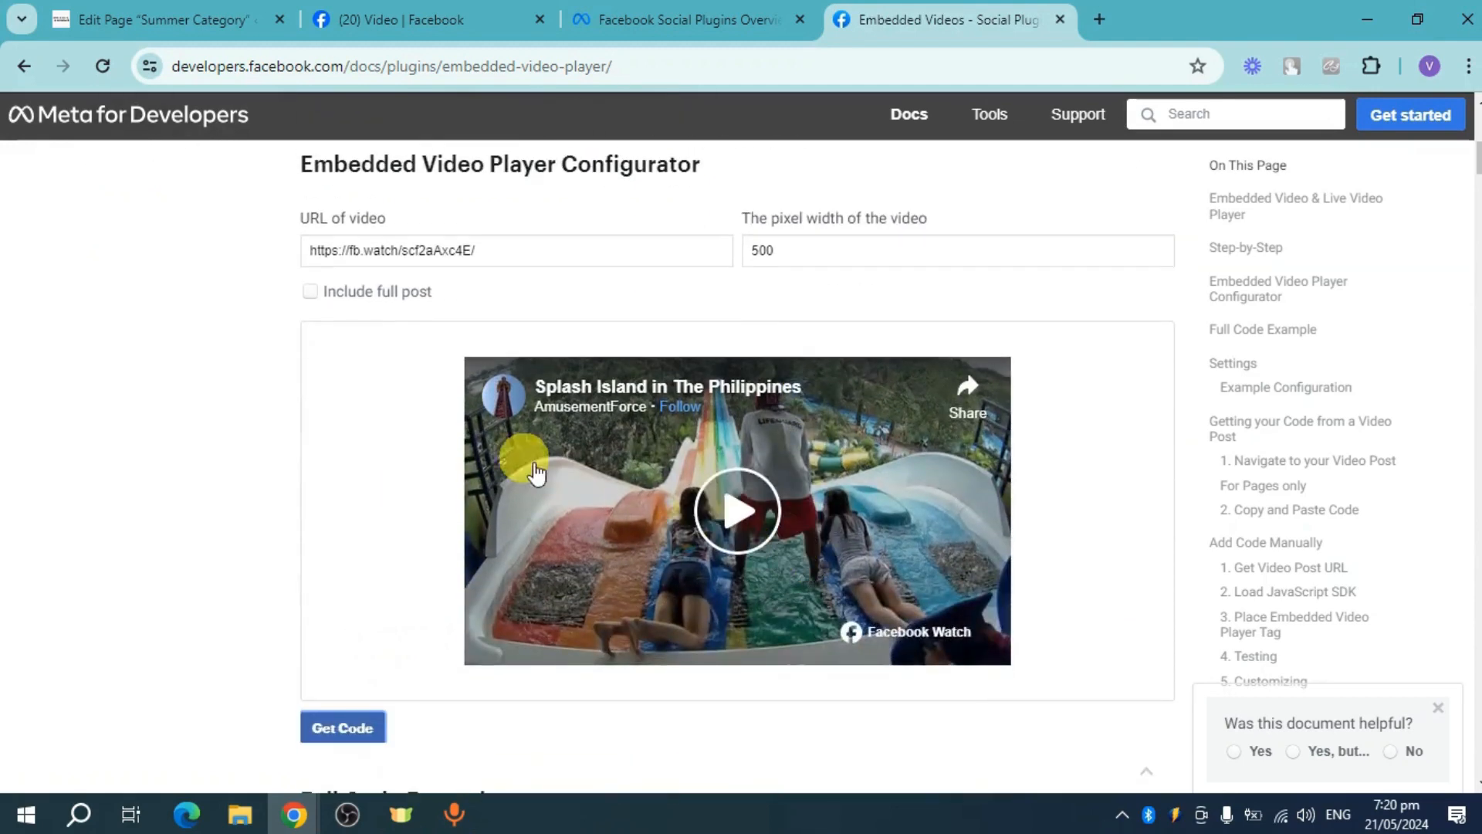
pyautogui.scroll(-1, 709, 471)
pyautogui.scroll(1, 849, 459)
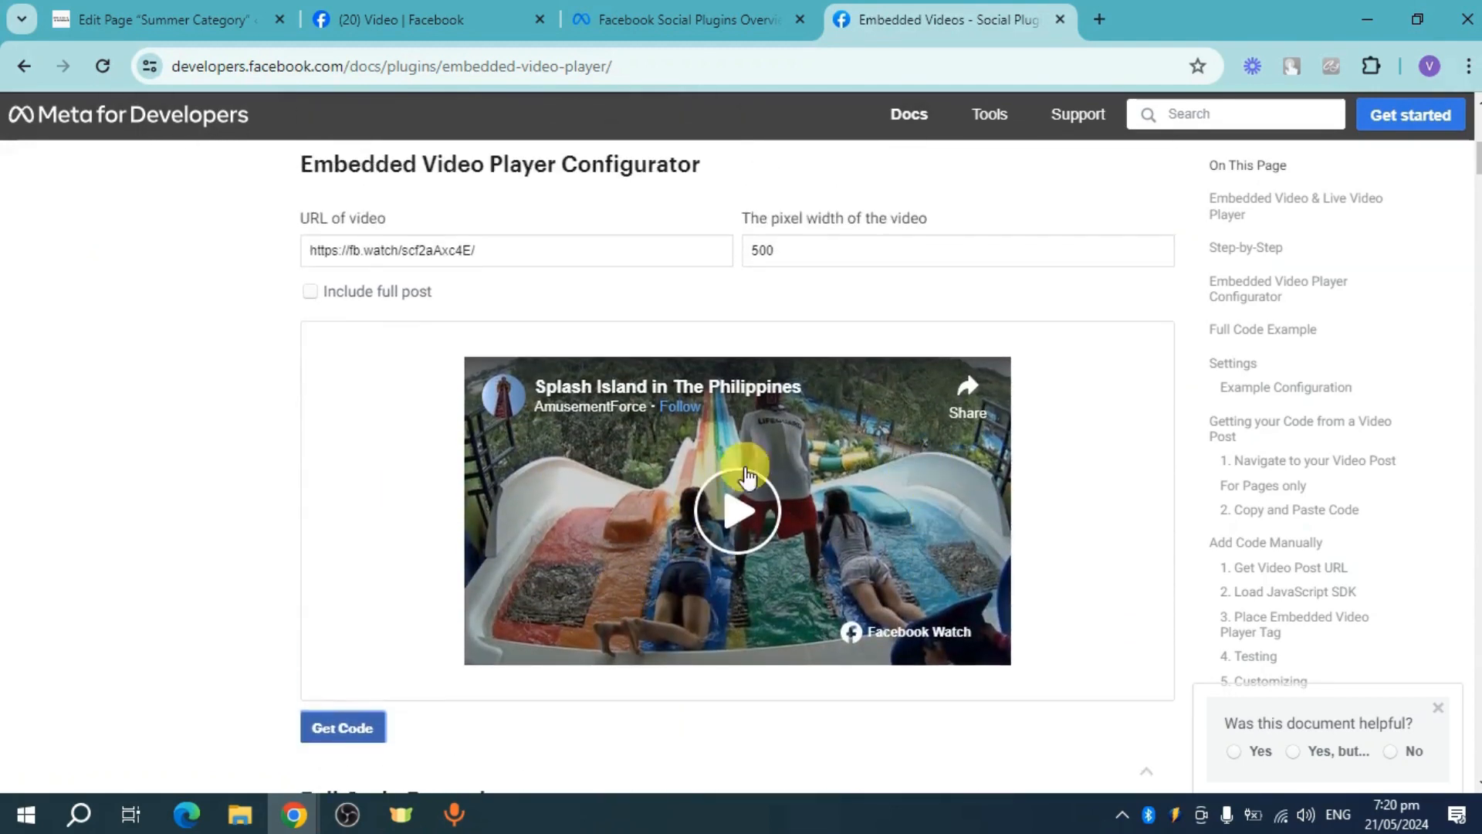
pyautogui.click(352, 731)
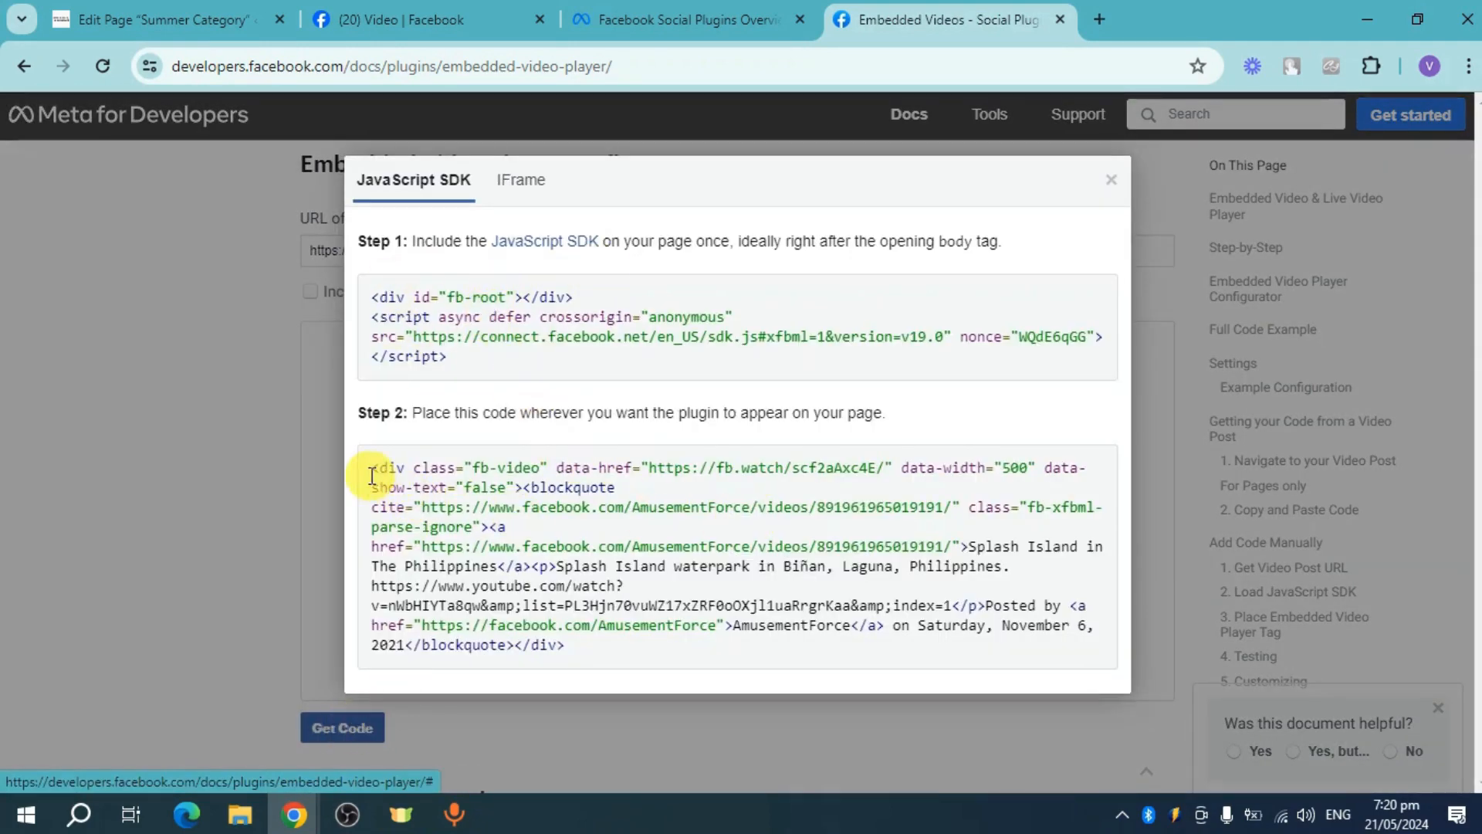
# - Copy the Step 2 video embed code and switch the WordPress "Summer Category" page to the code editor
pyautogui.moveTo(368, 472); pyautogui.dragTo(758, 666)
pyautogui.hotkey('ctrl', 'c')
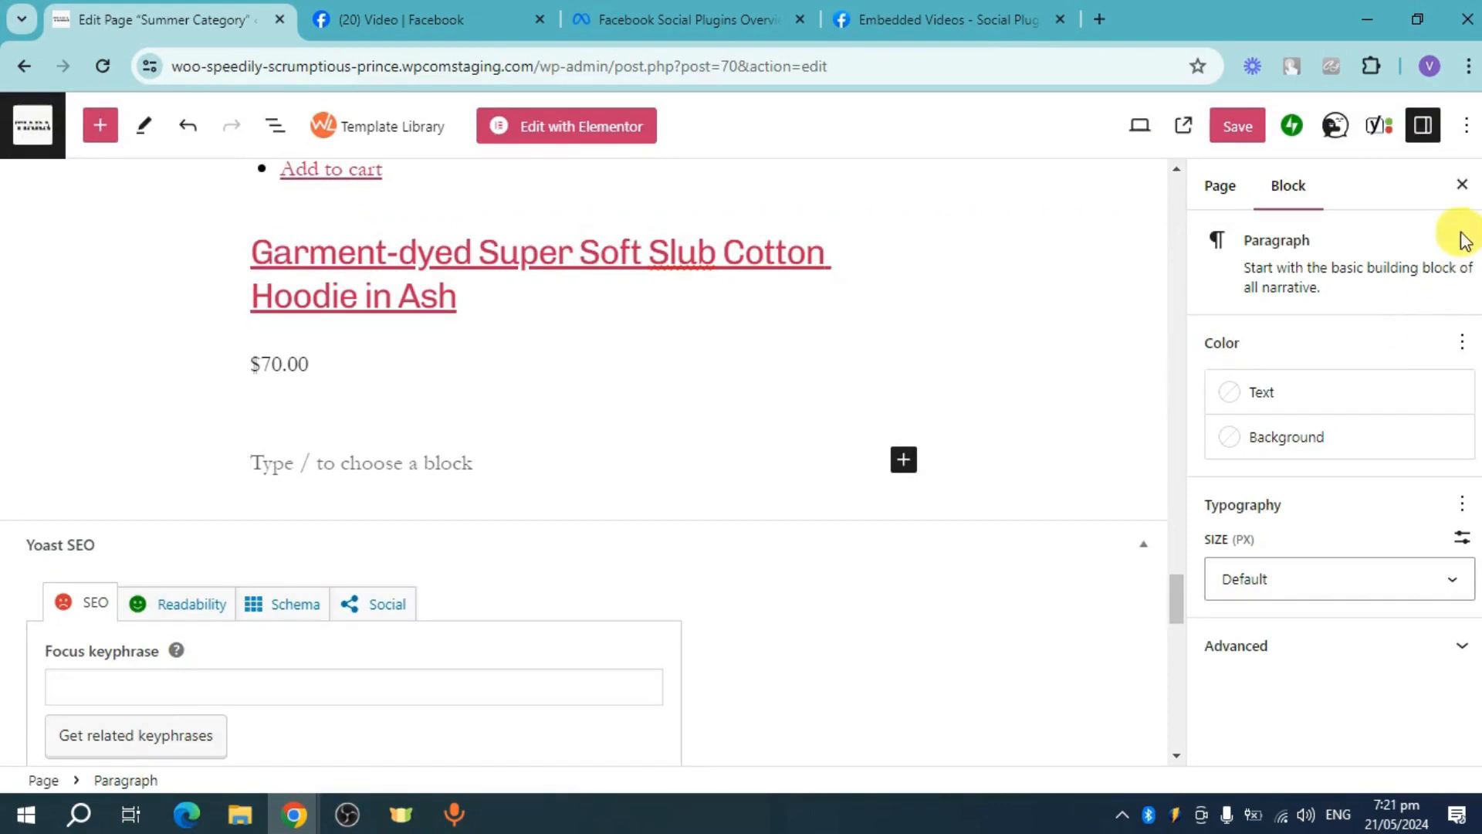
pyautogui.click(1461, 131)
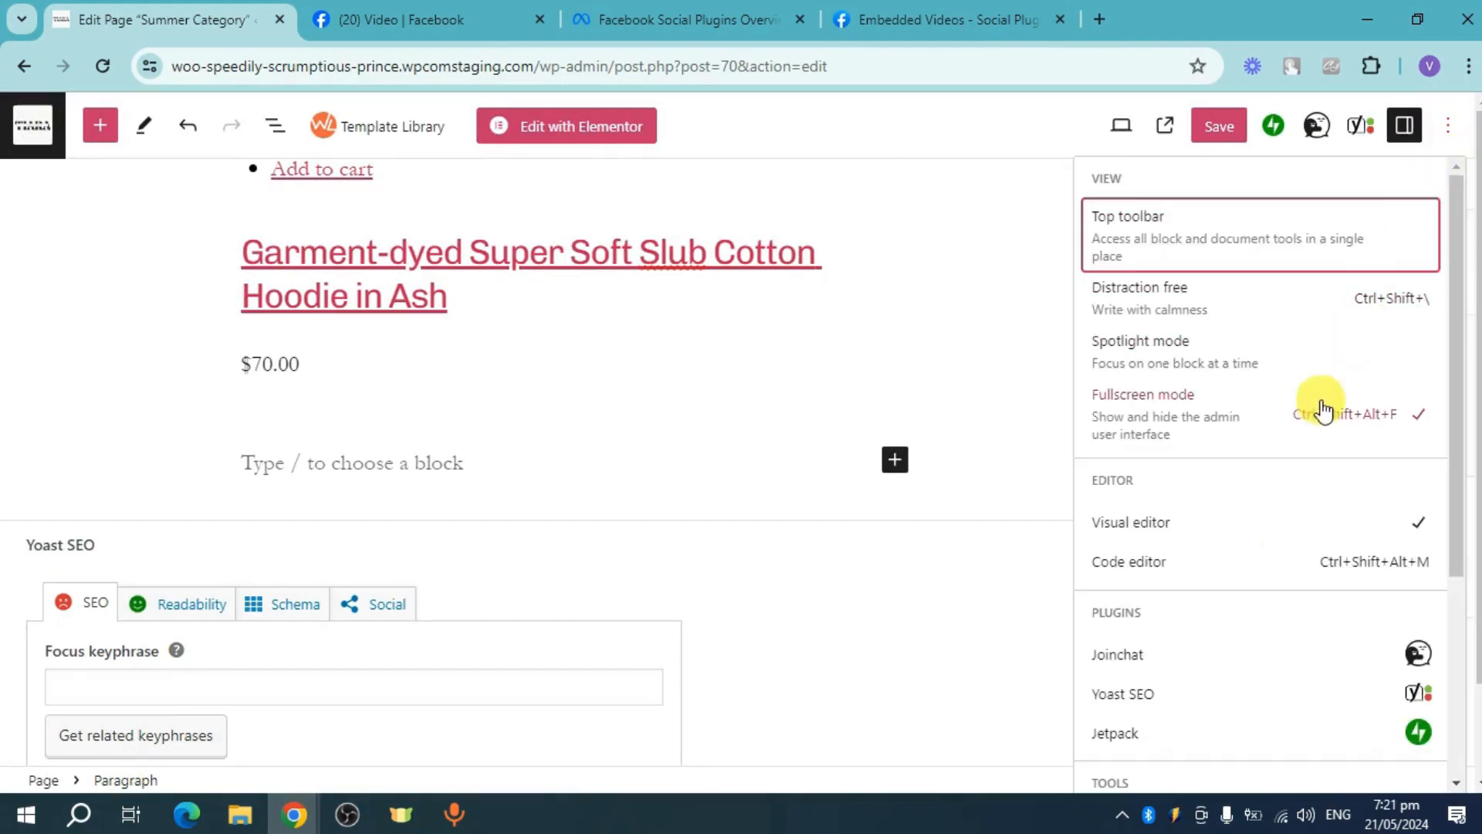
pyautogui.click(1251, 575)
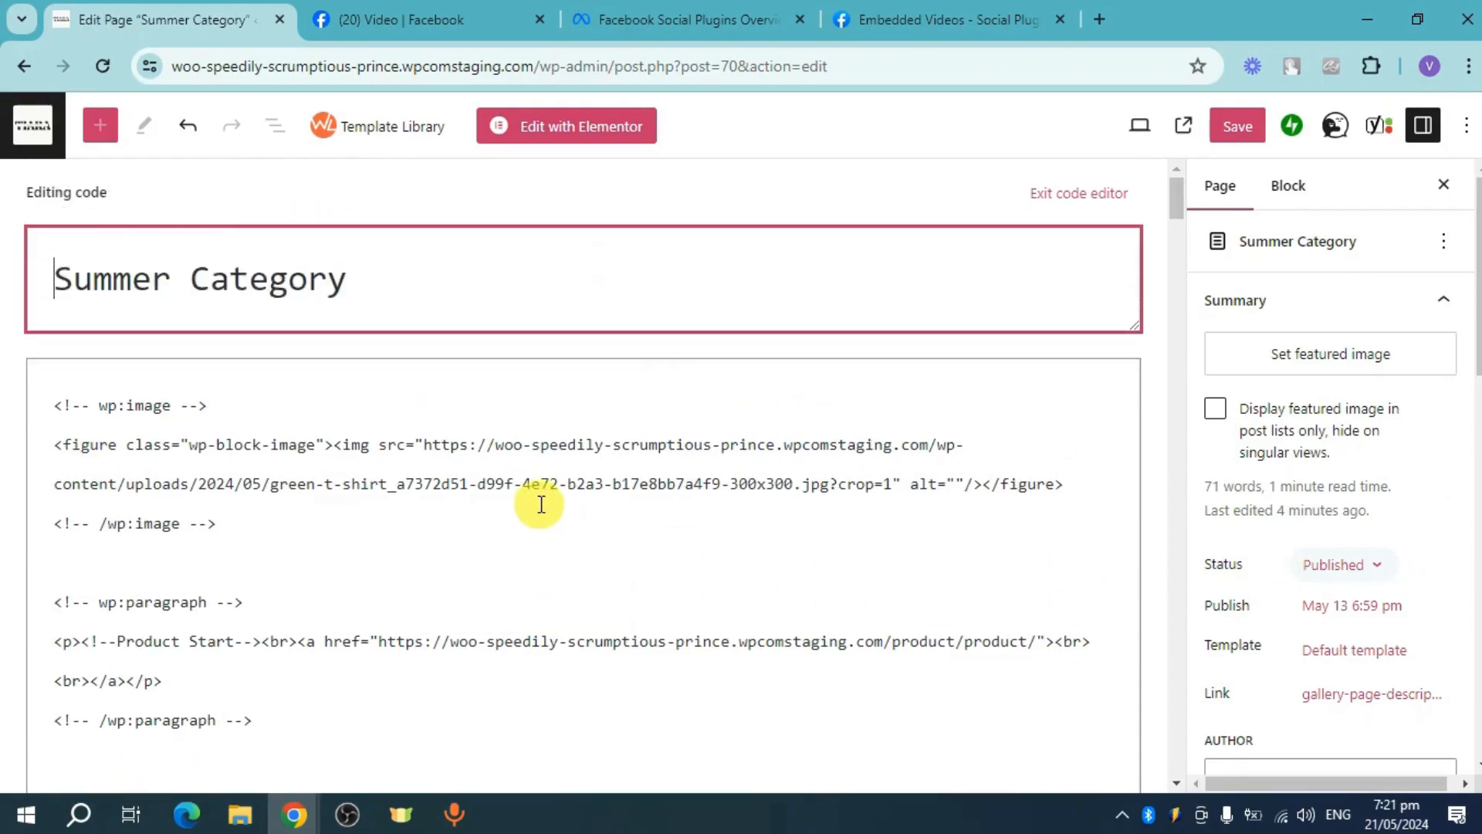
# - Paste the copied fb-video embed code on a new line after the last paragraph block in the page's code
pyautogui.scroll(-10, 539, 512)
pyautogui.scroll(4, 811, 519)
pyautogui.scroll(-12, 887, 530)
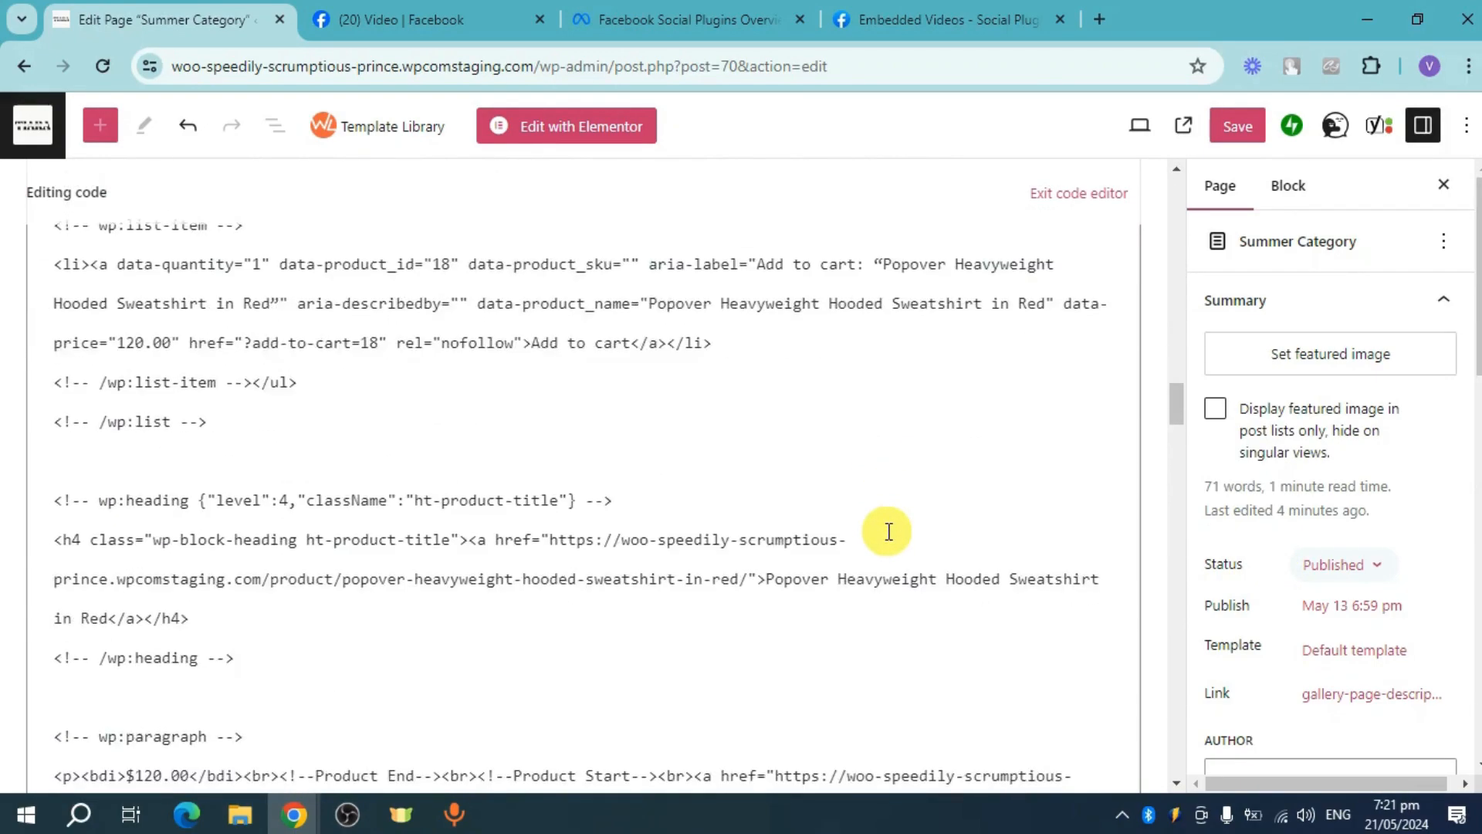
pyautogui.scroll(-15, 888, 531)
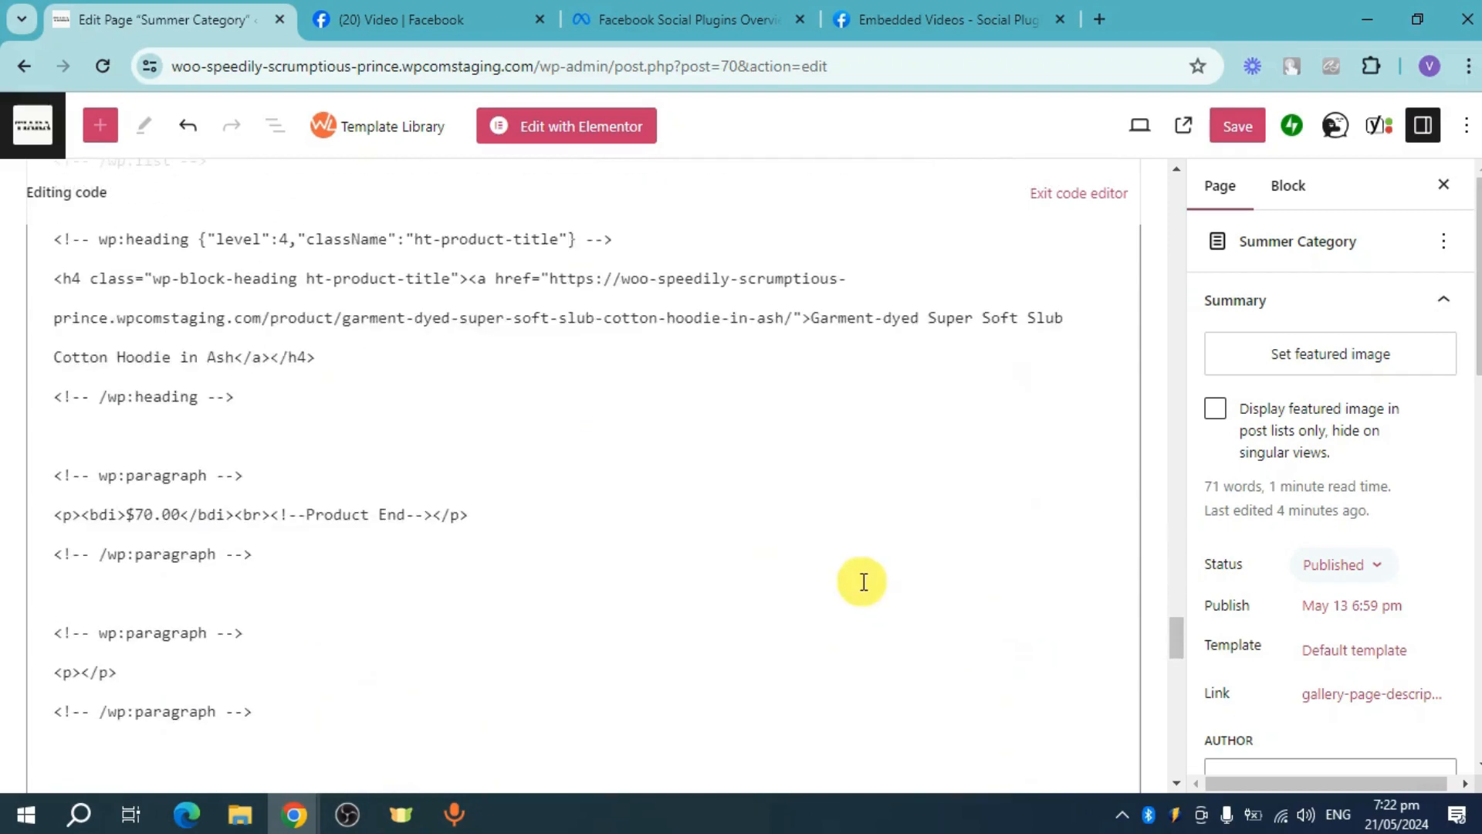
pyautogui.scroll(3, 358, 367)
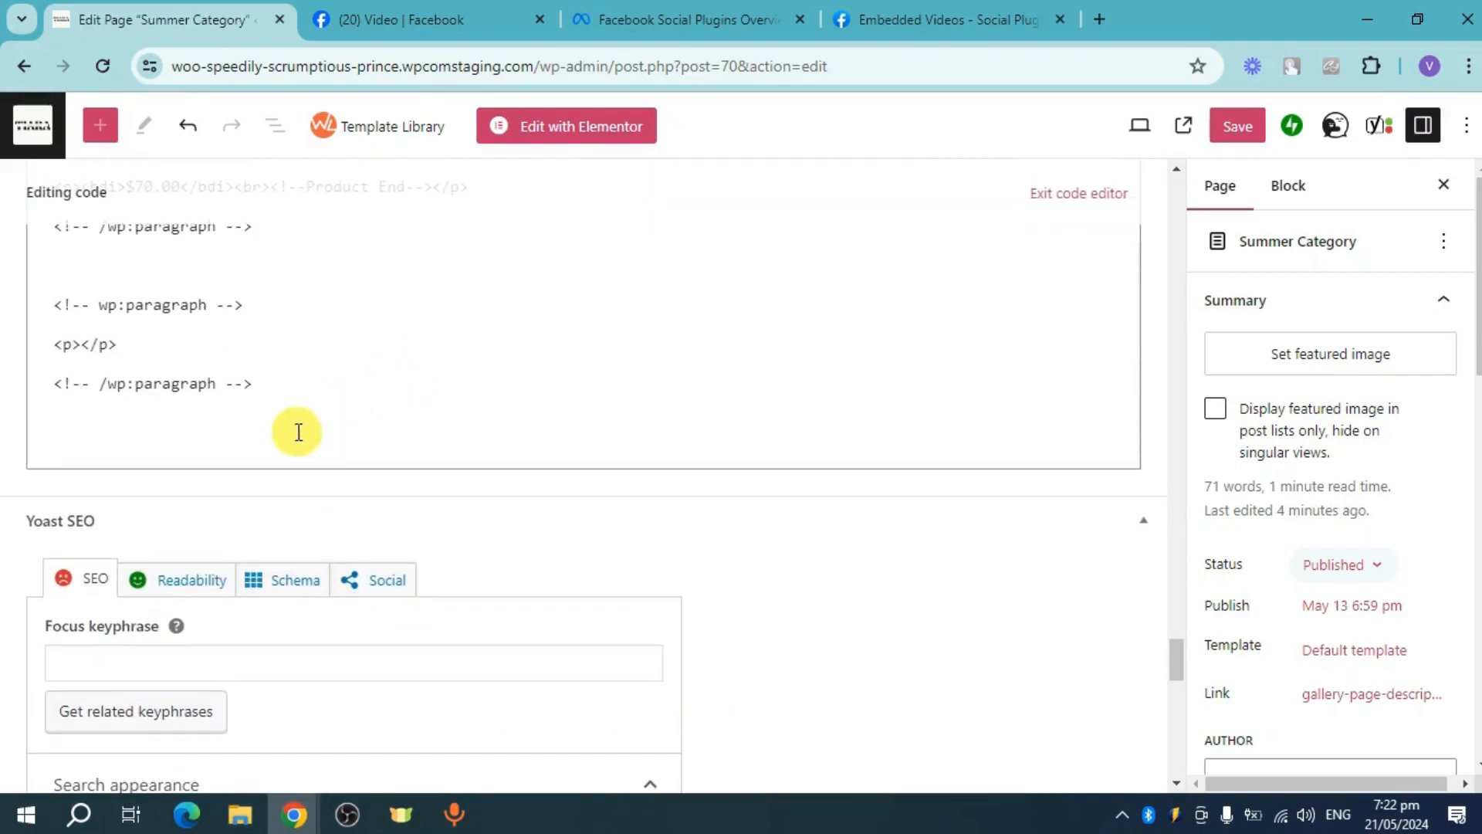
pyautogui.click(290, 439)
pyautogui.press('Return')
pyautogui.press('Return')
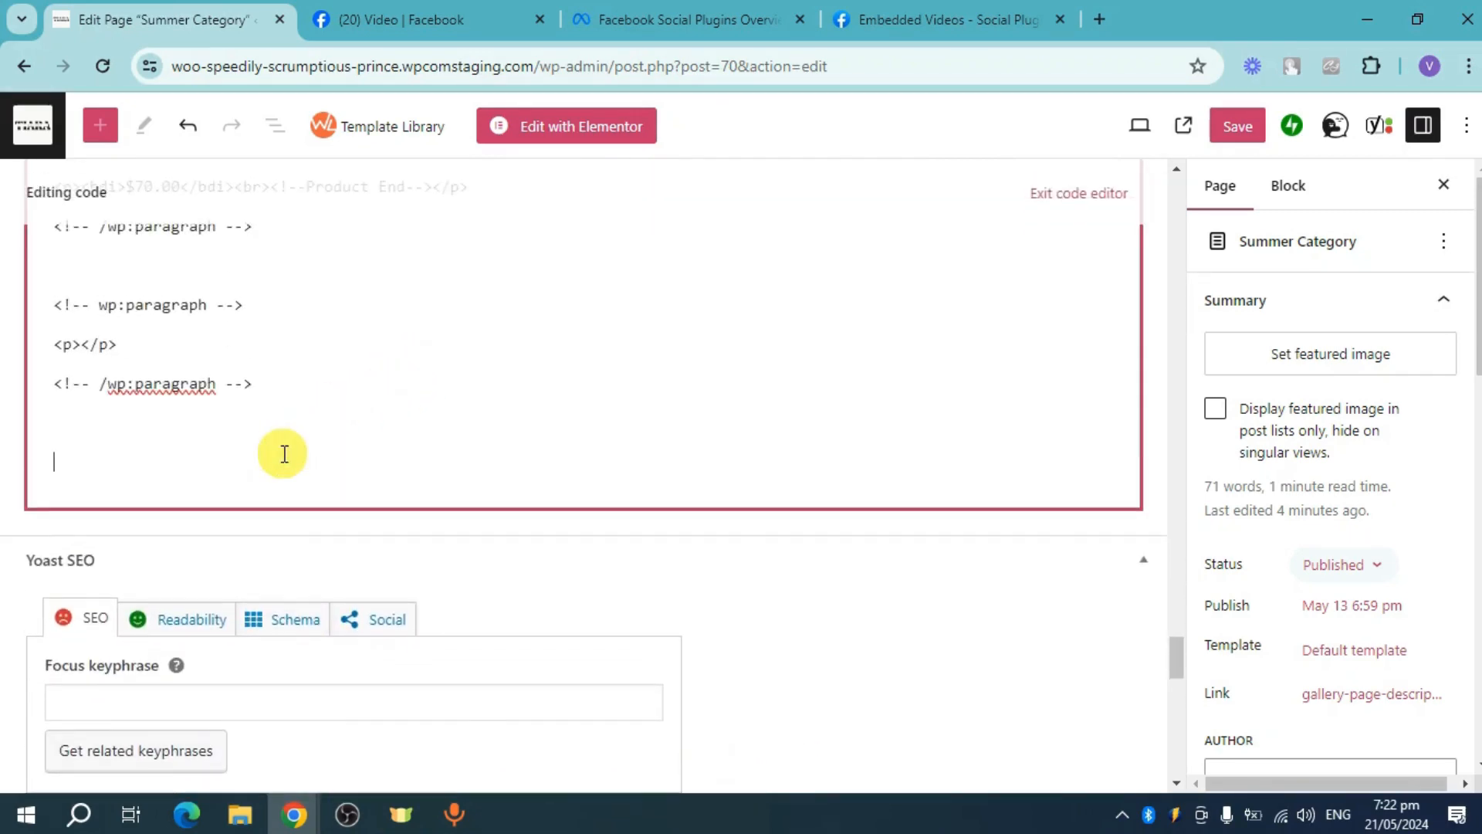
pyautogui.hotkey('ctrl', 'v')
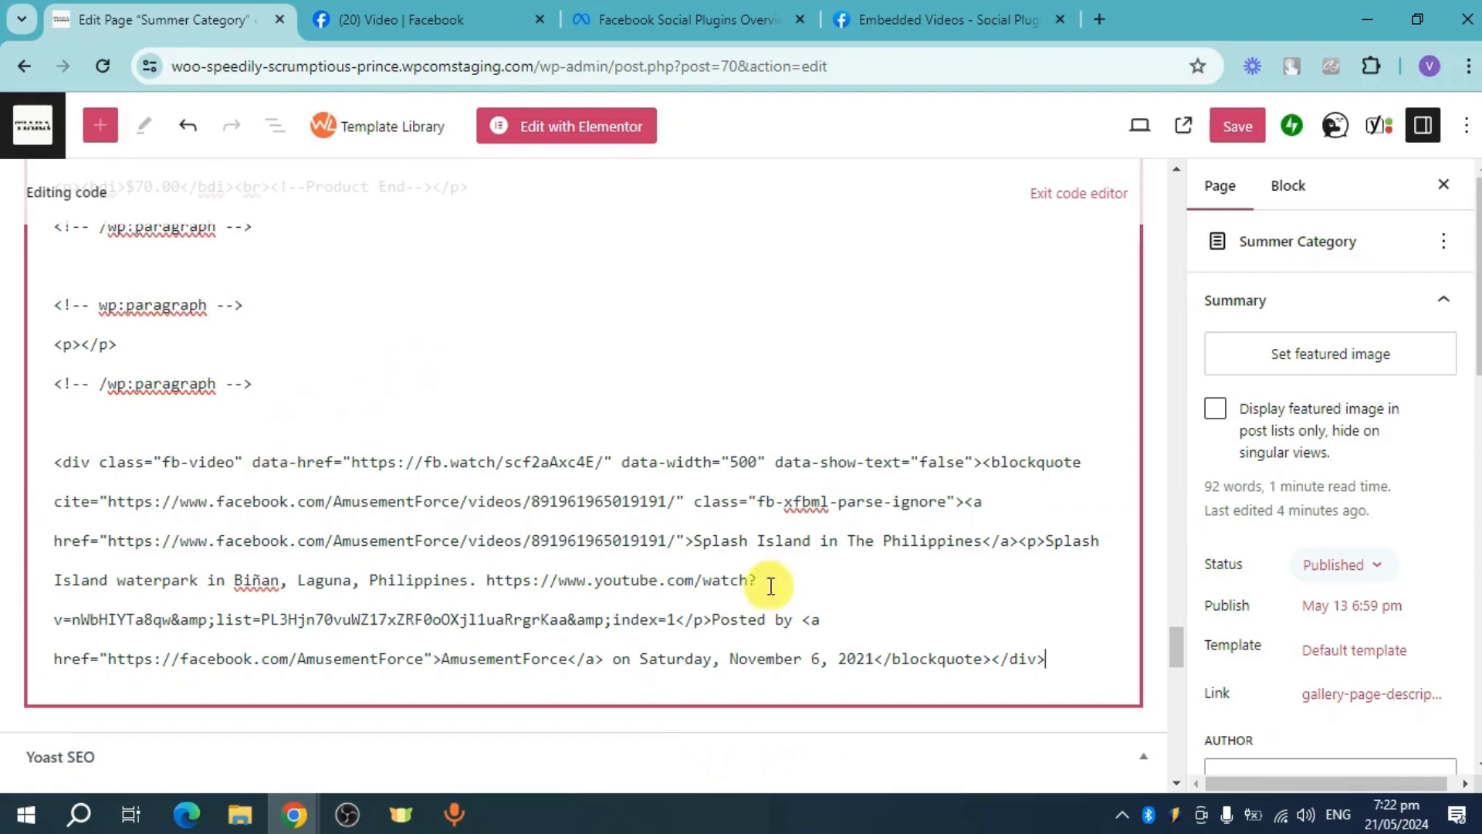
# - Save the "Summer Category" page and open its live view
pyautogui.click(1239, 126)
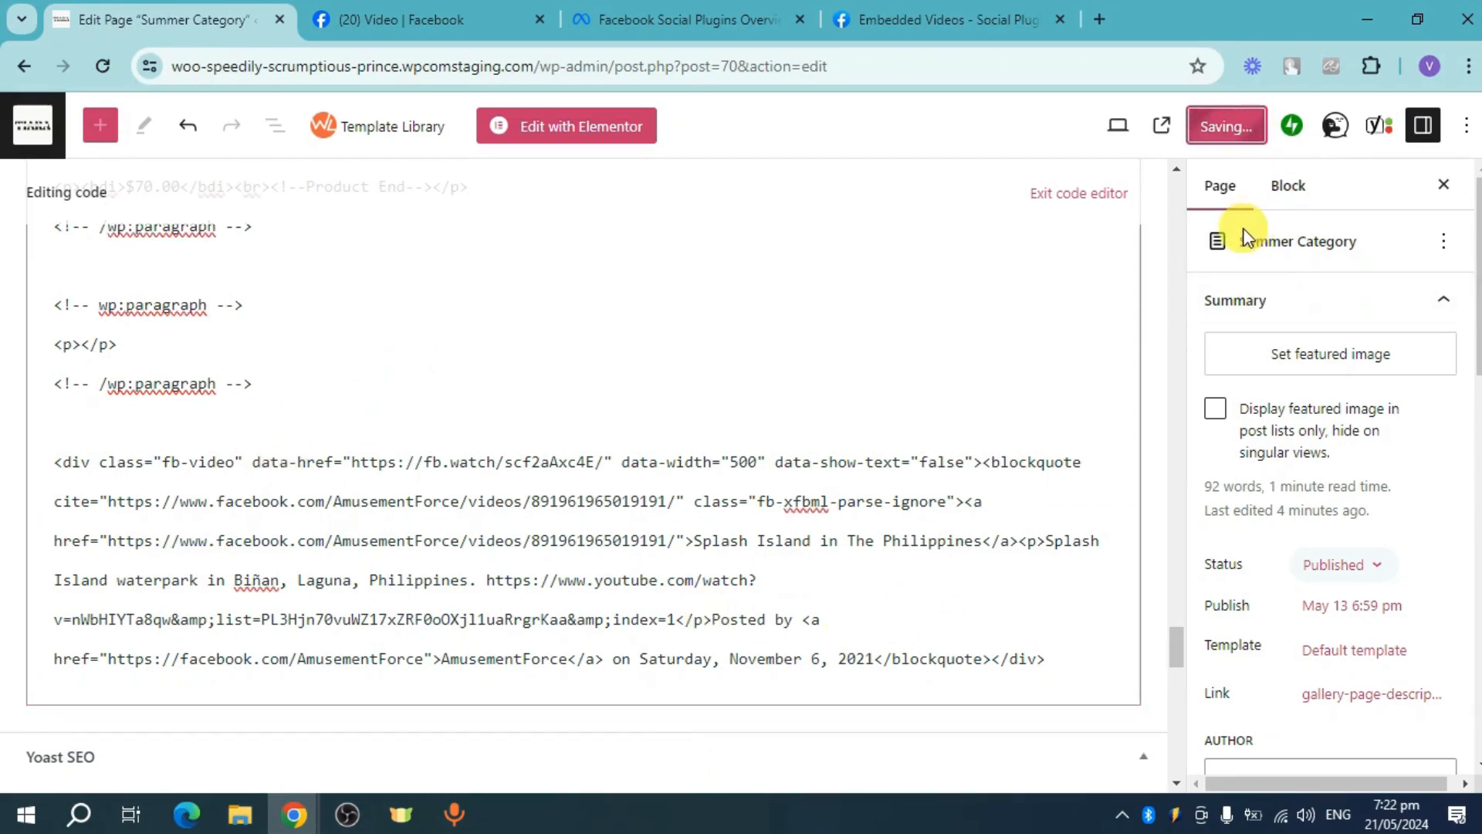
pyautogui.click(1160, 137)
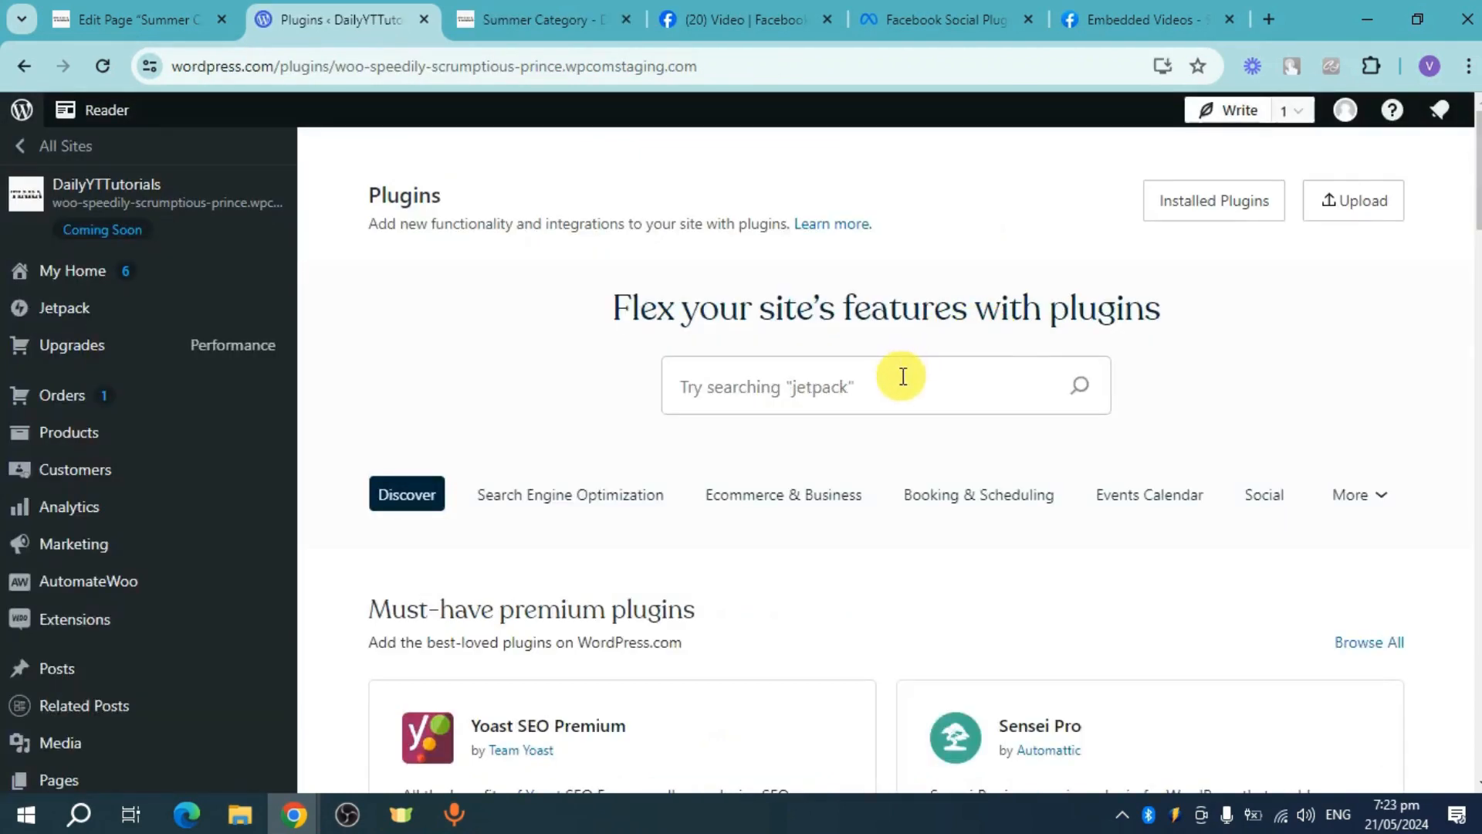
# - Search the WordPress plugins for "insert header", and install and activate Insert Headers And Footers by WPBrigade
pyautogui.click(901, 376)
pyautogui.write('insert header')
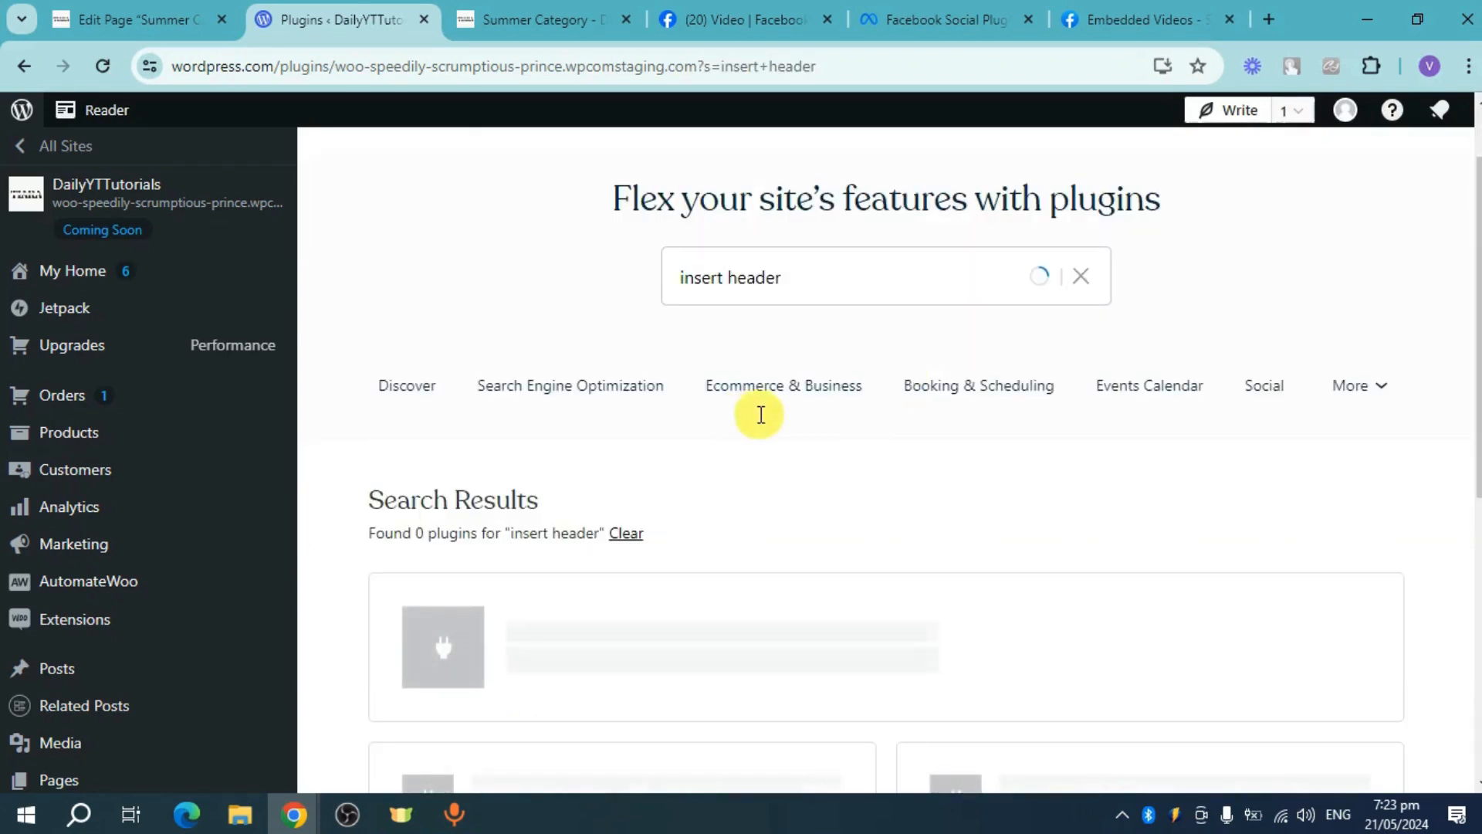
pyautogui.scroll(-3, 855, 398)
pyautogui.scroll(-2, 856, 399)
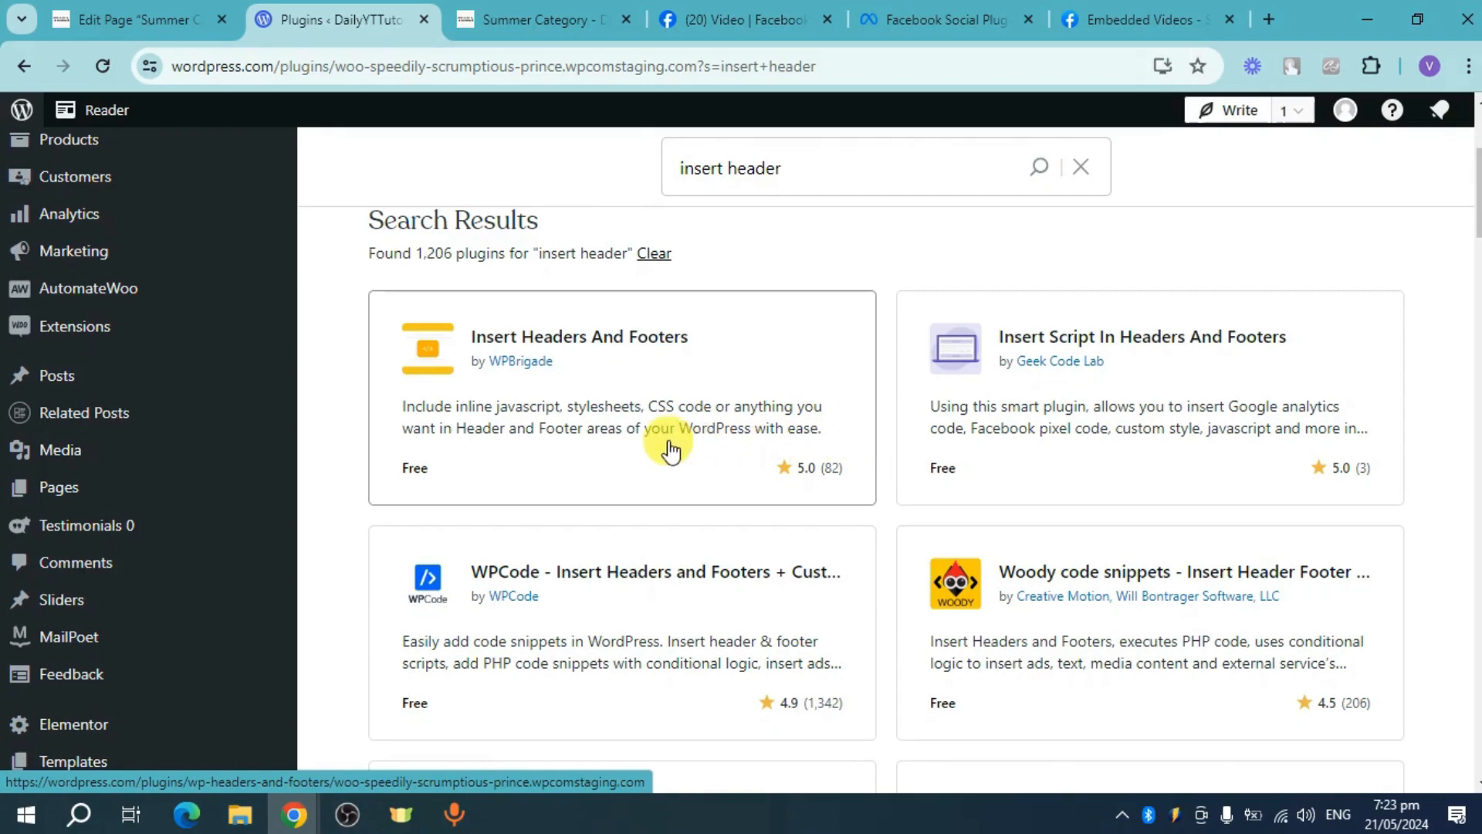
pyautogui.click(697, 396)
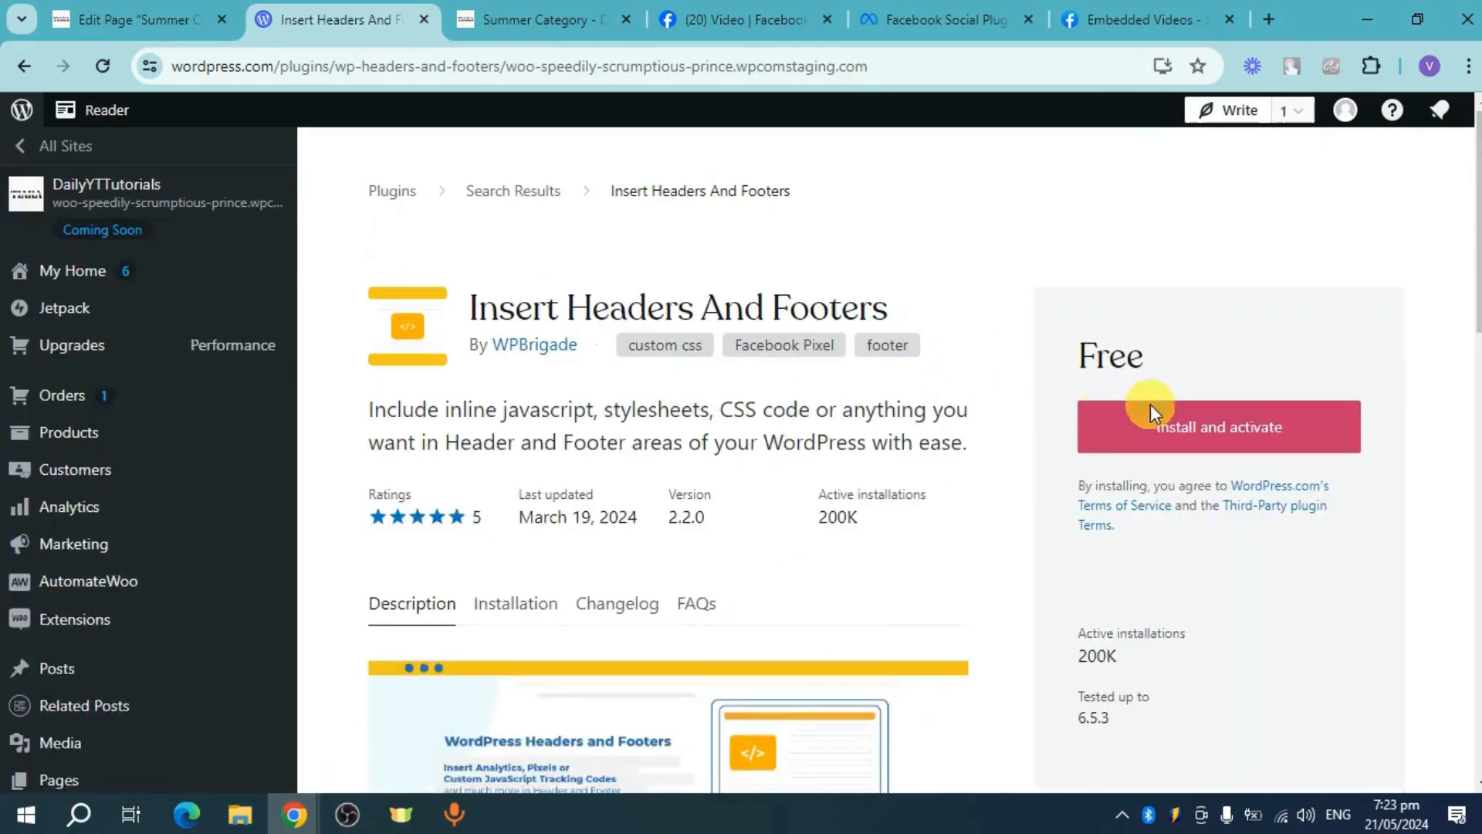
pyautogui.click(1183, 429)
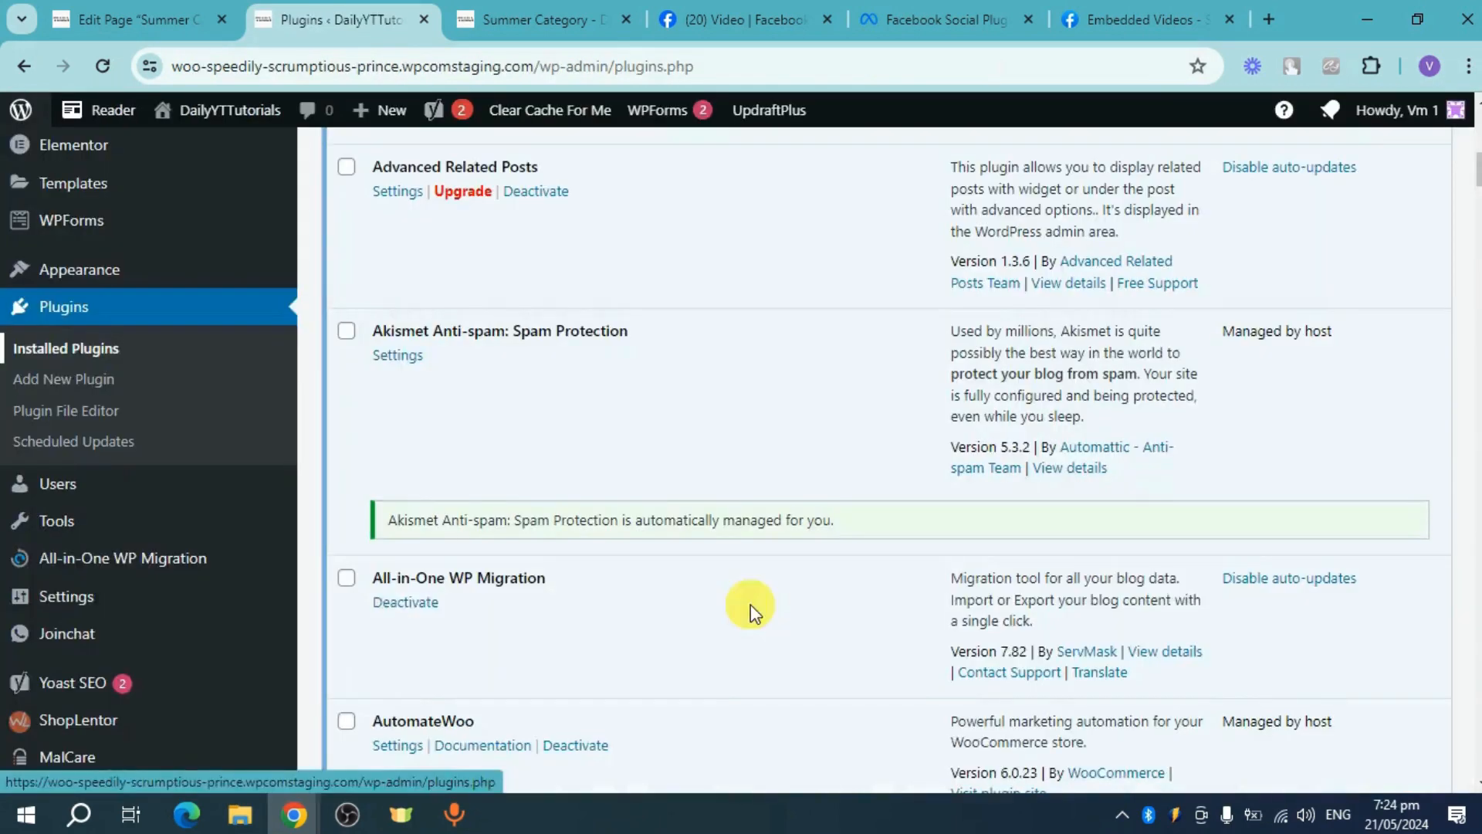
# - Open the WP Headers and Footers settings and place the cursor in the empty Scripts in Body editor
pyautogui.moveTo(77, 604)
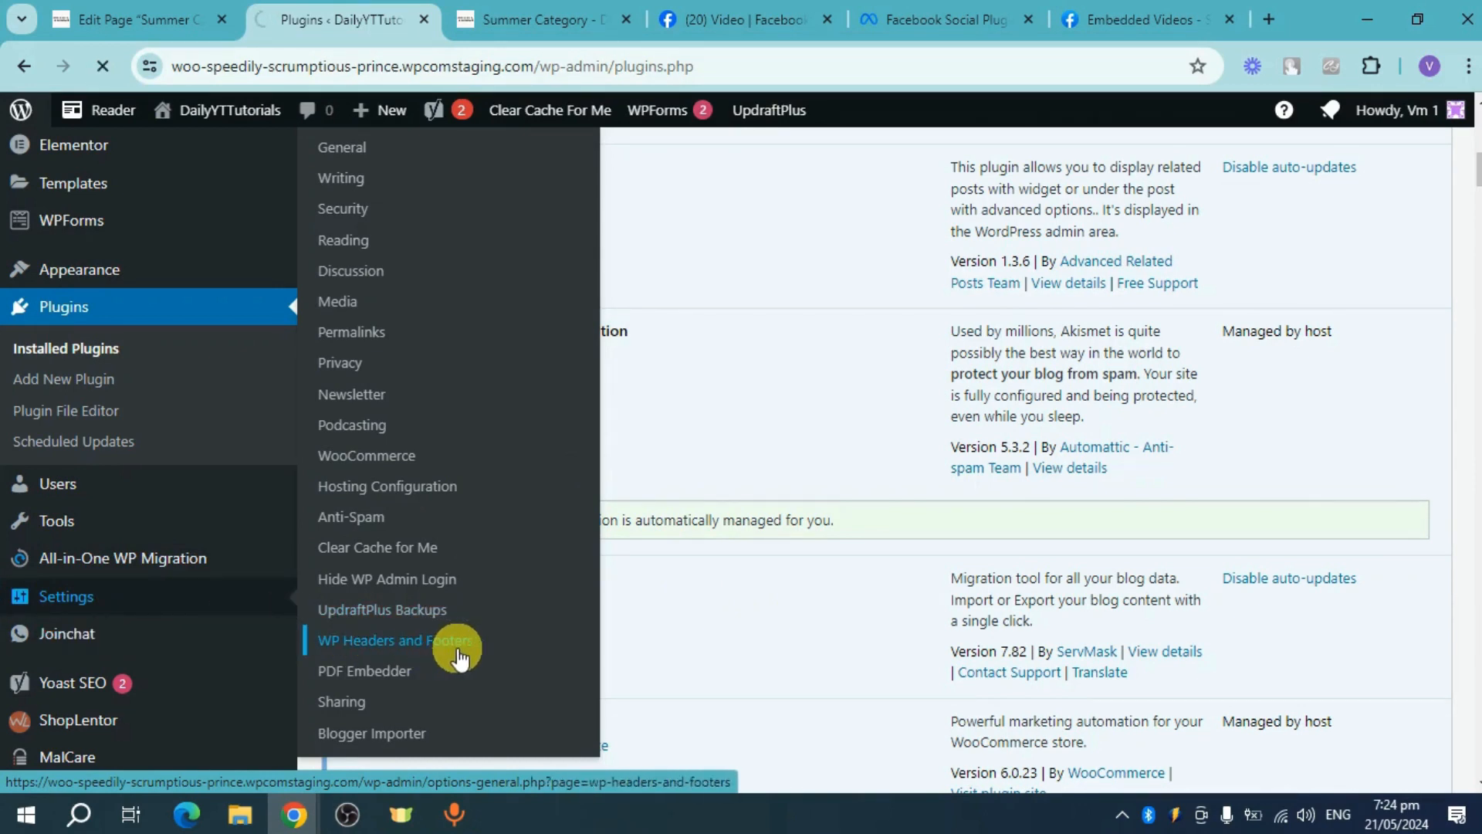
pyautogui.click(458, 655)
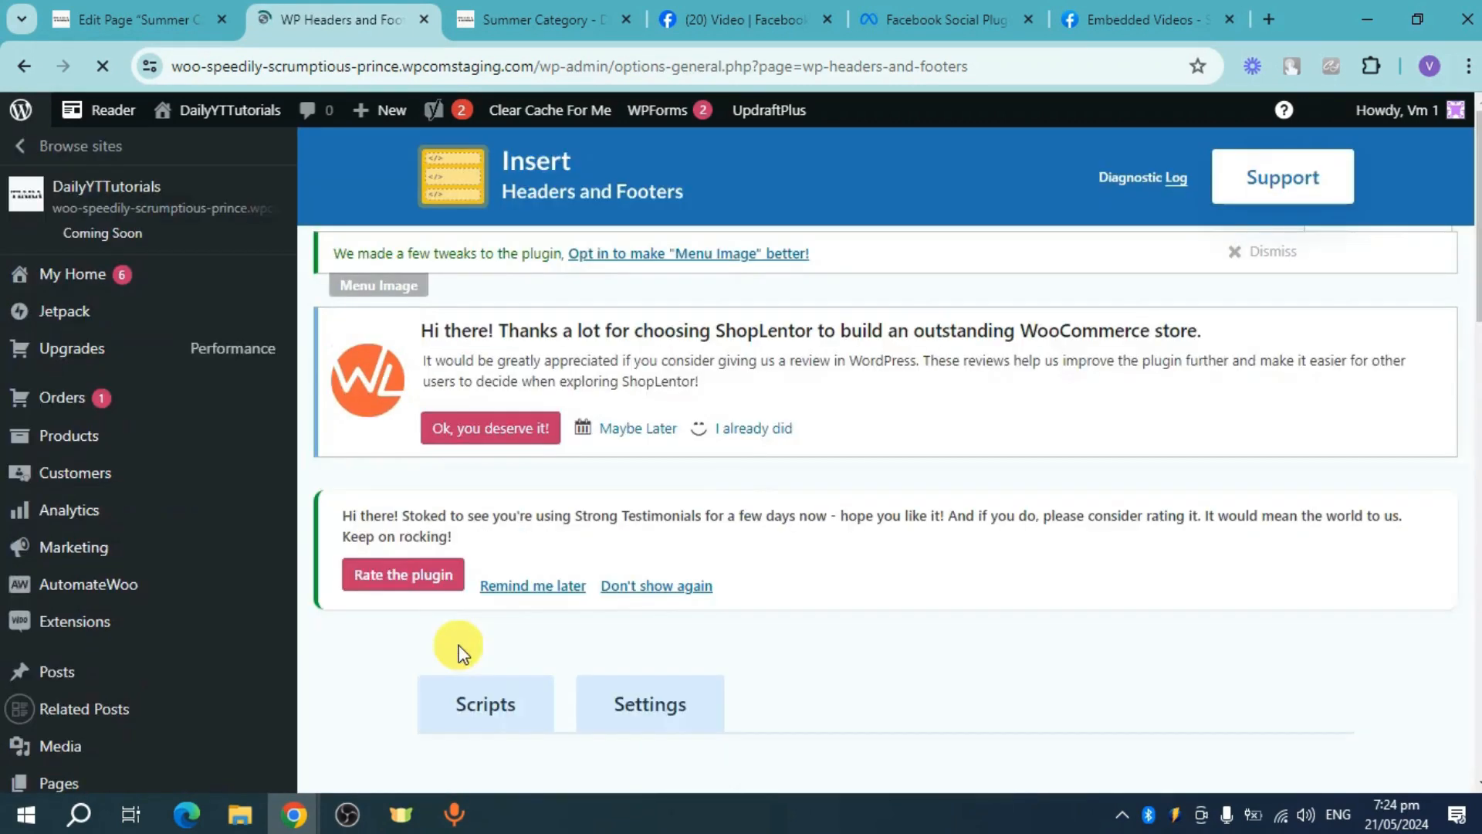
pyautogui.scroll(-4, 539, 510)
pyautogui.scroll(-3, 649, 486)
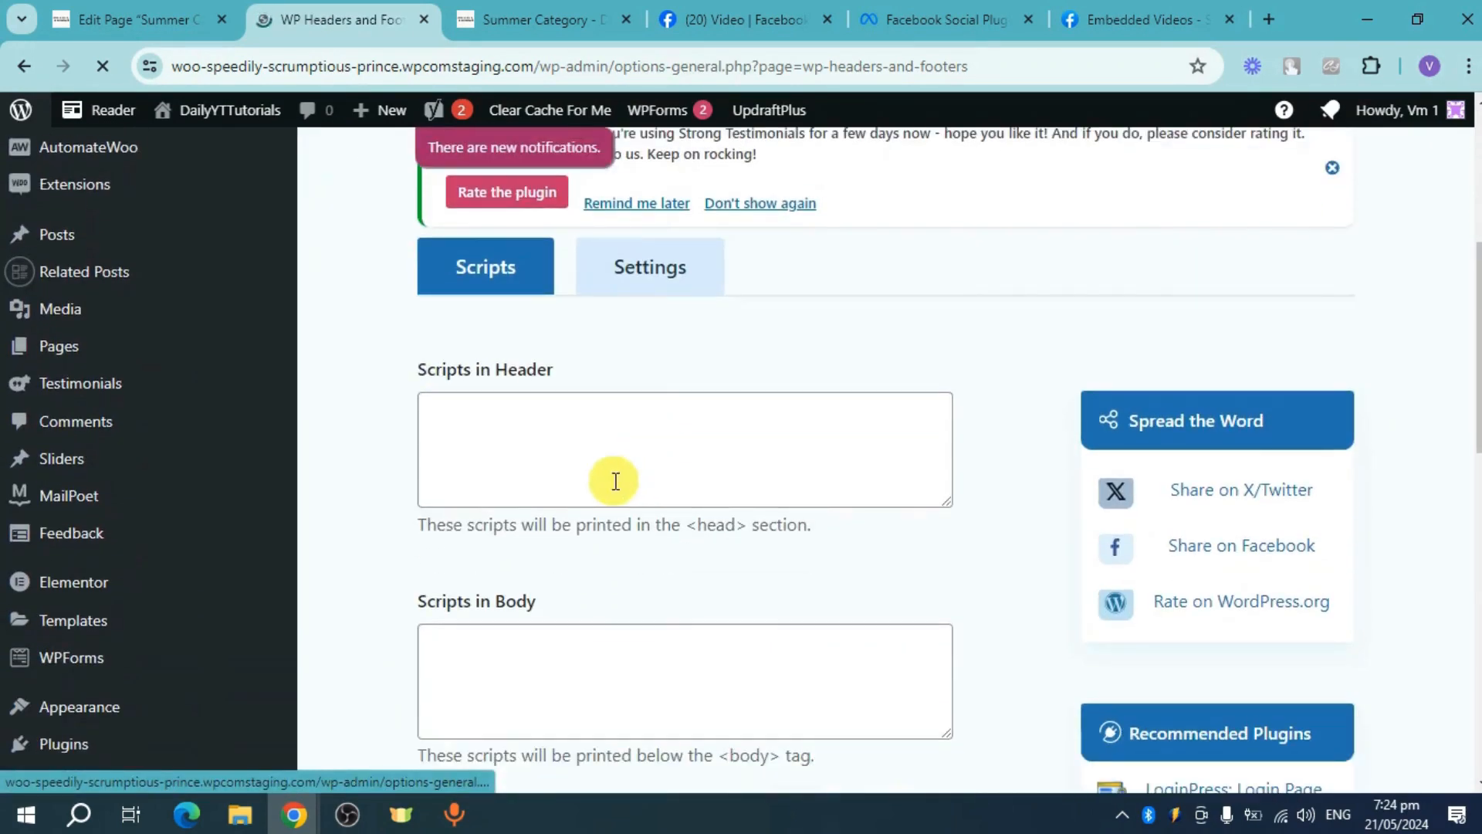
pyautogui.scroll(-1, 580, 453)
pyautogui.scroll(-2, 732, 500)
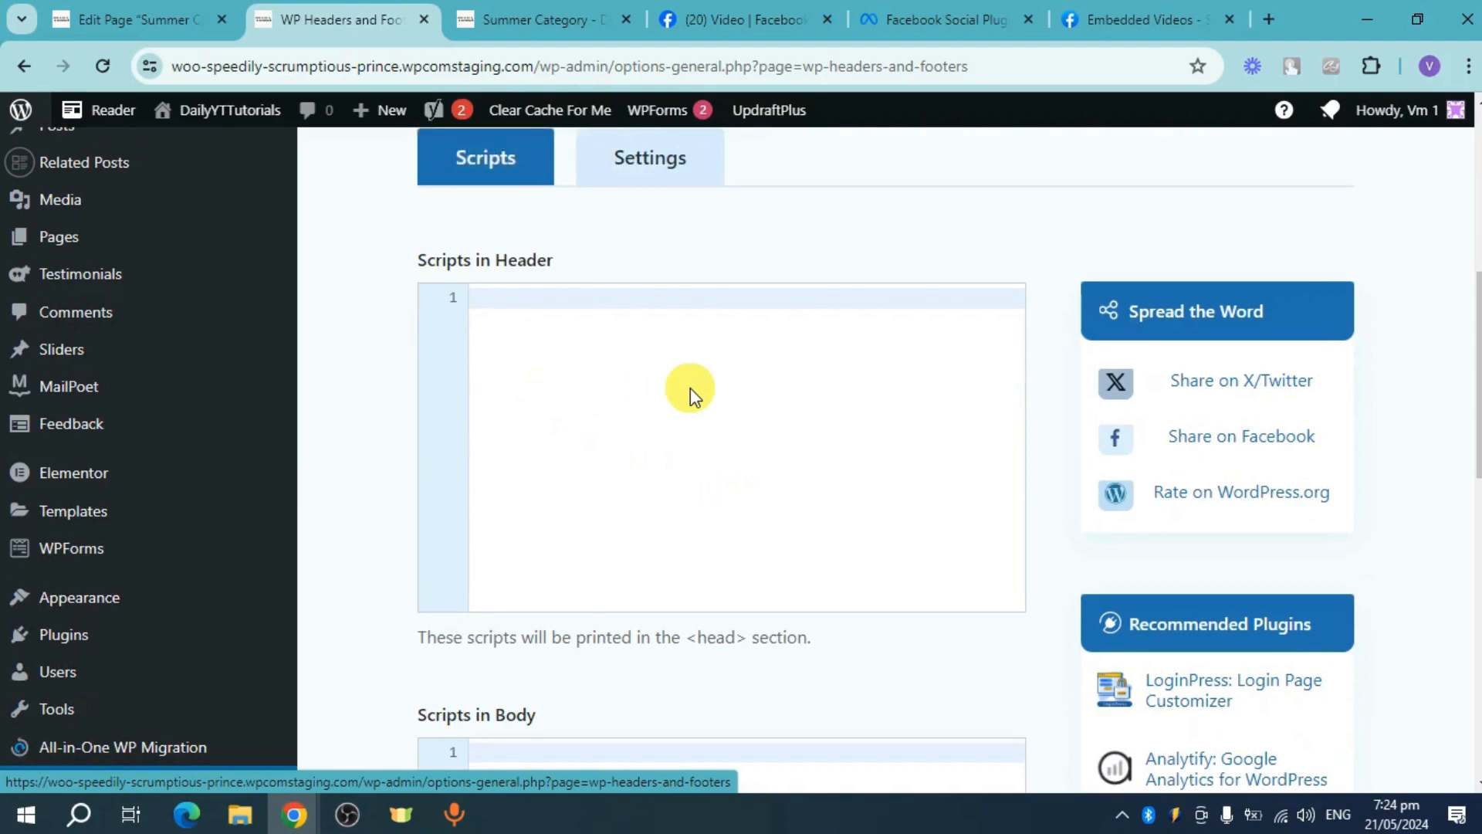
pyautogui.scroll(-4, 690, 387)
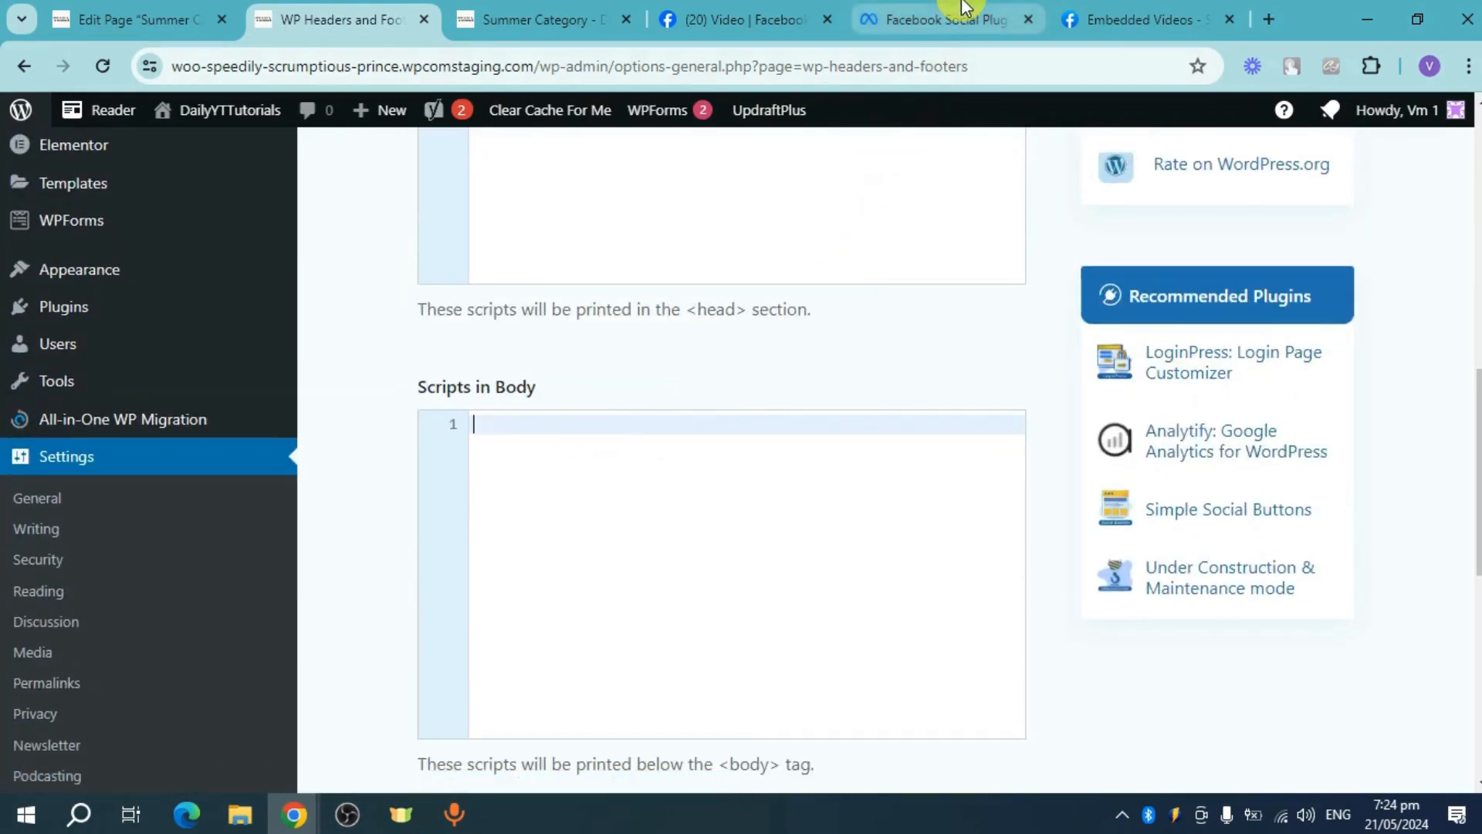
# - Copy the Step 1 JavaScript SDK code from Meta's Embedded Videos page into Scripts in Body and save the settings
pyautogui.click(1104, 21)
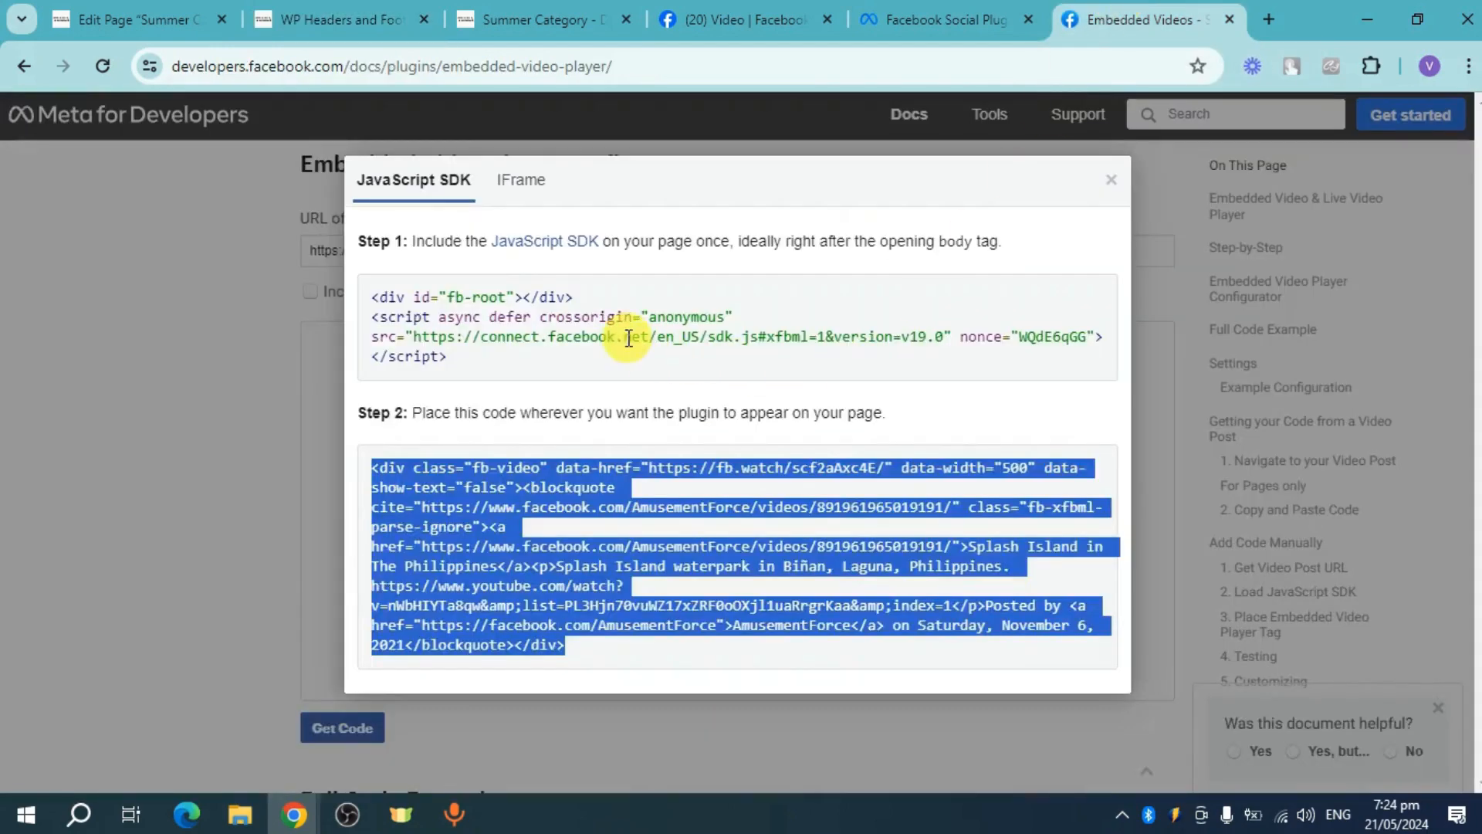
pyautogui.moveTo(366, 301); pyautogui.dragTo(718, 369)
pyautogui.hotkey('ctrl', 'c')
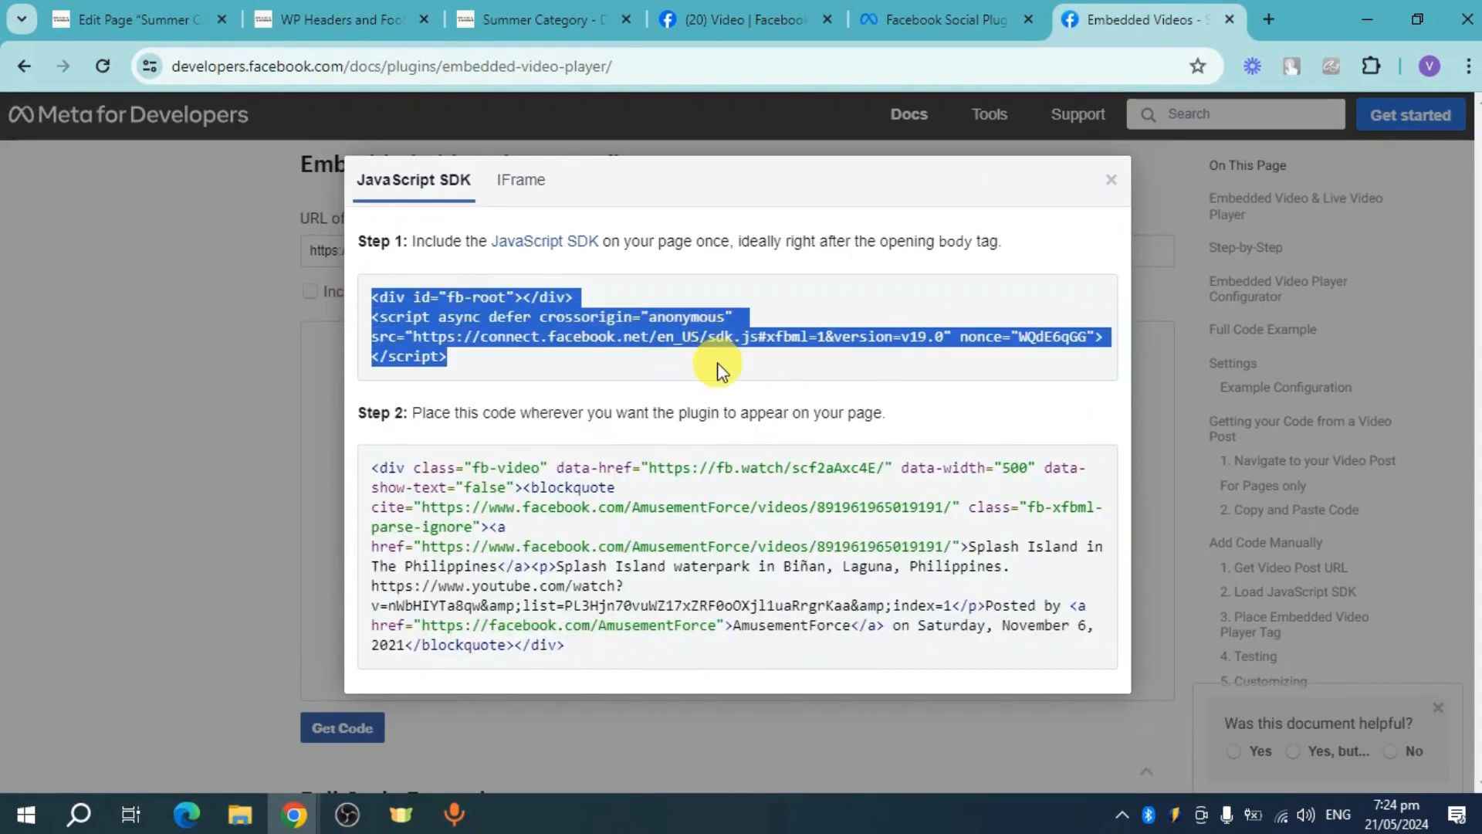
pyautogui.click(363, 19)
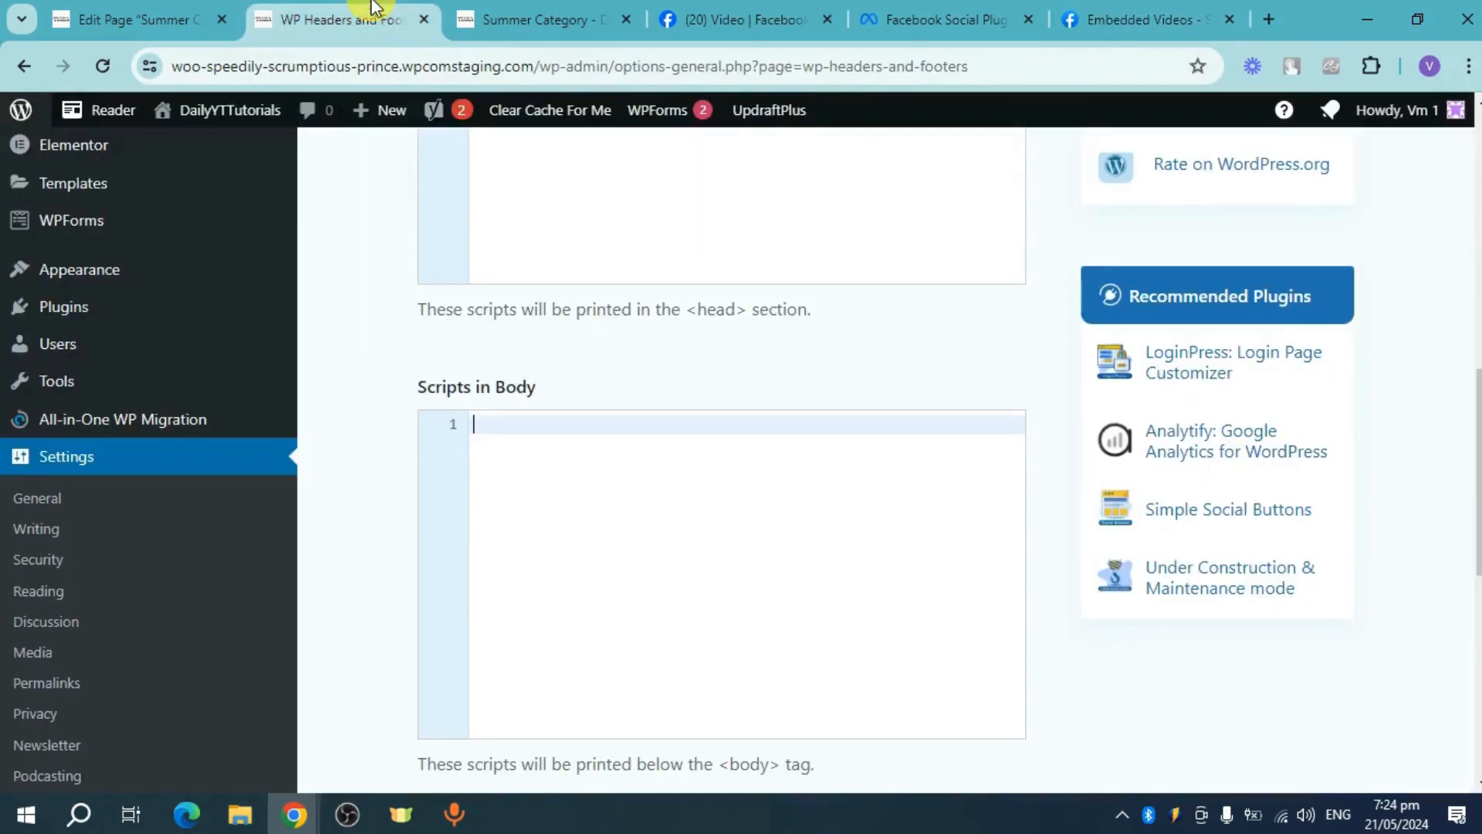
pyautogui.hotkey('ctrl', 'v')
pyautogui.scroll(-3, 827, 569)
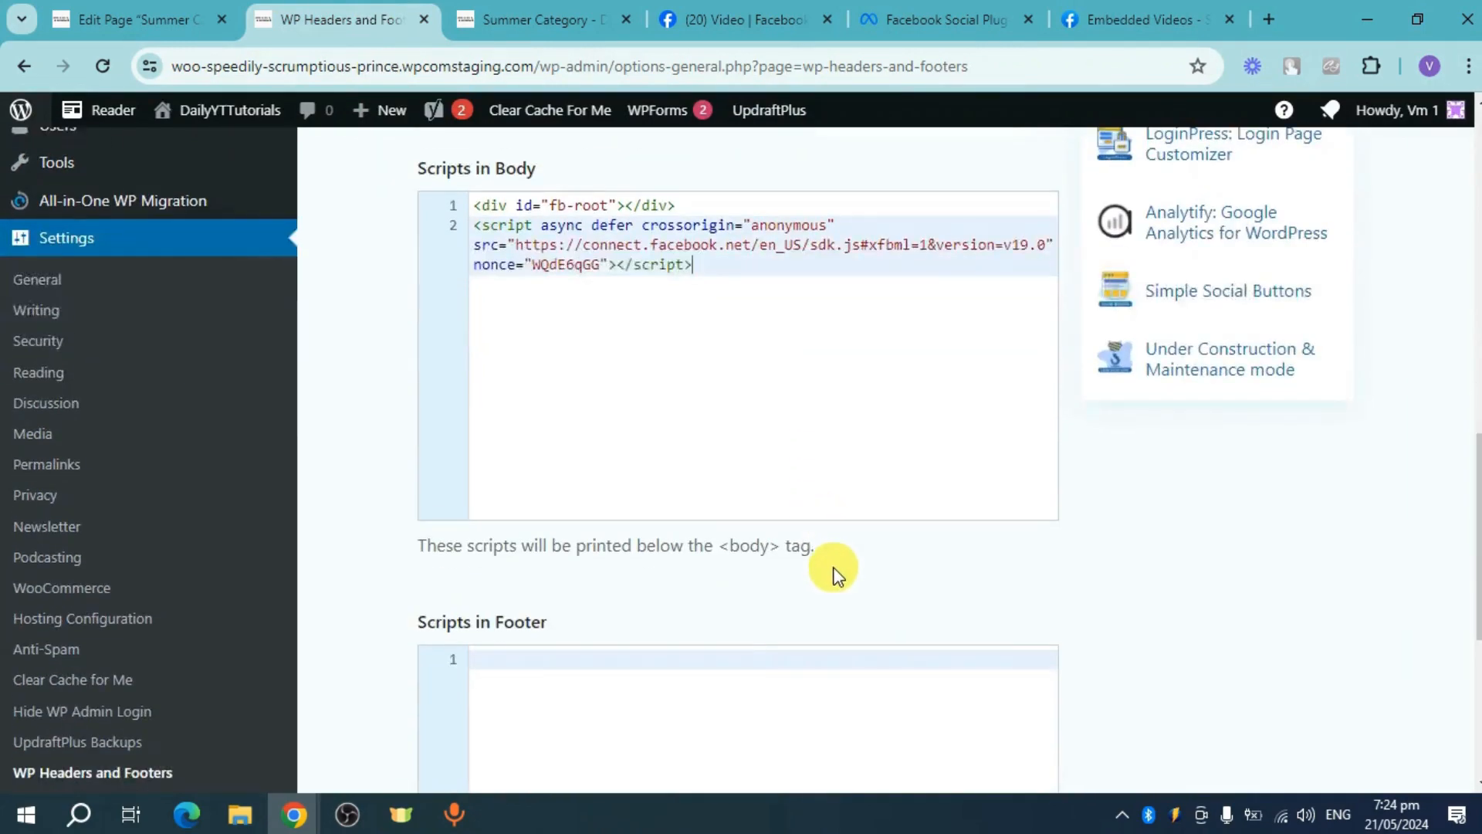
pyautogui.scroll(4, 1050, 560)
pyautogui.scroll(4, 1052, 552)
pyautogui.scroll(-14, 1051, 549)
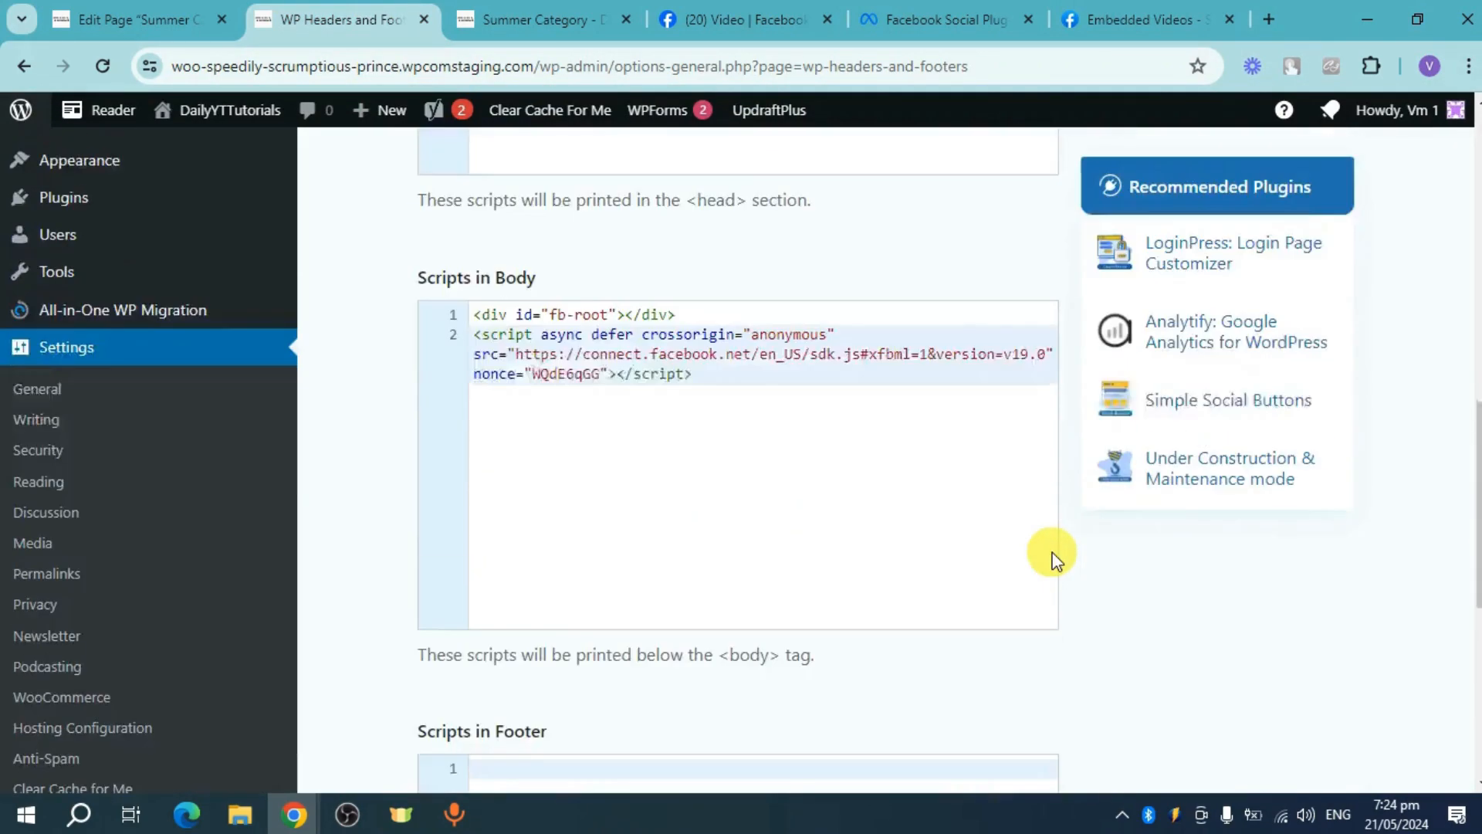
pyautogui.click(584, 660)
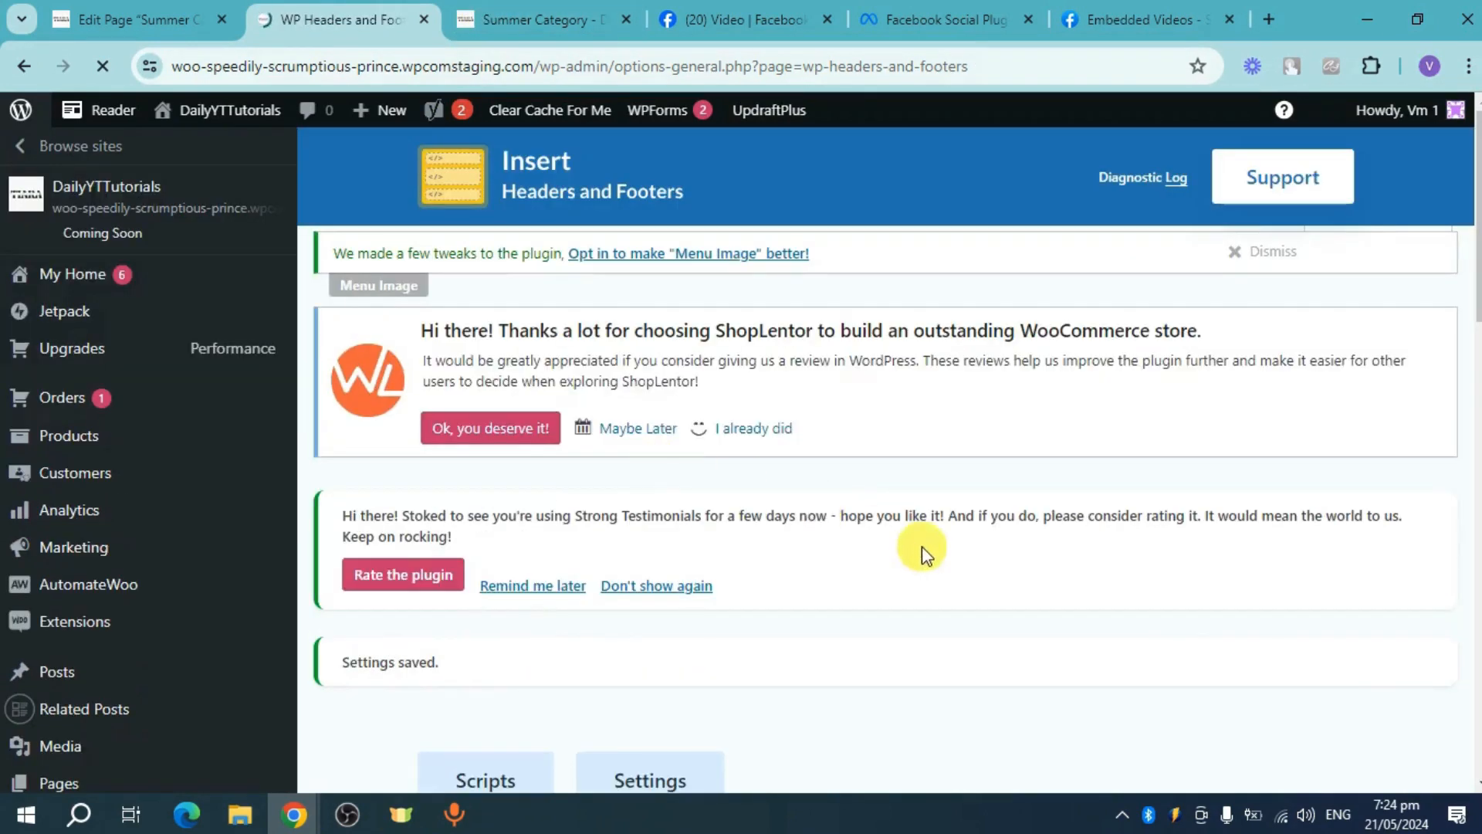
# - Reload the live "Summer Category" page and check the area below the last product for the embedded Facebook video
pyautogui.click(510, 19)
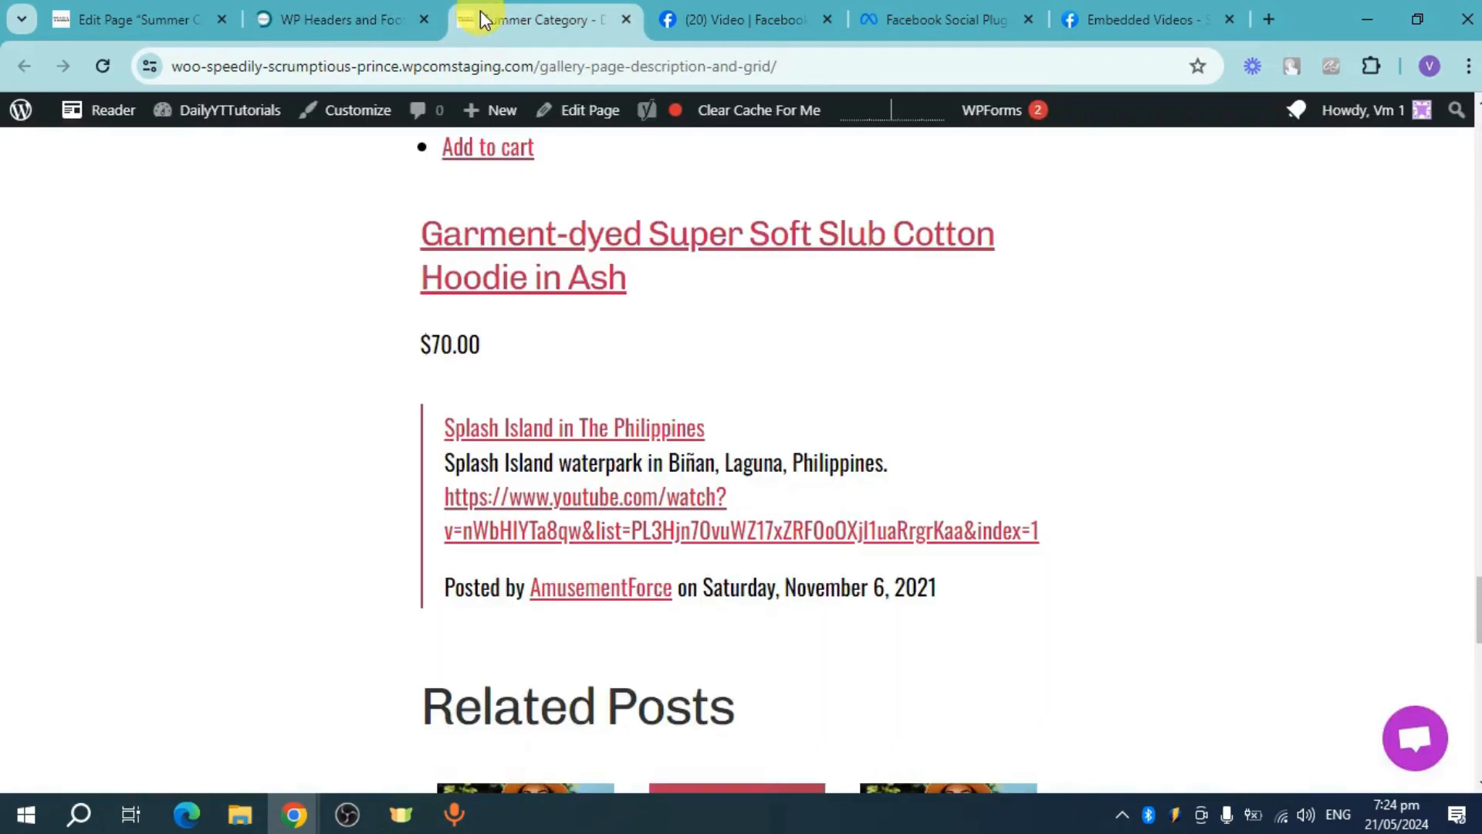
pyautogui.click(94, 73)
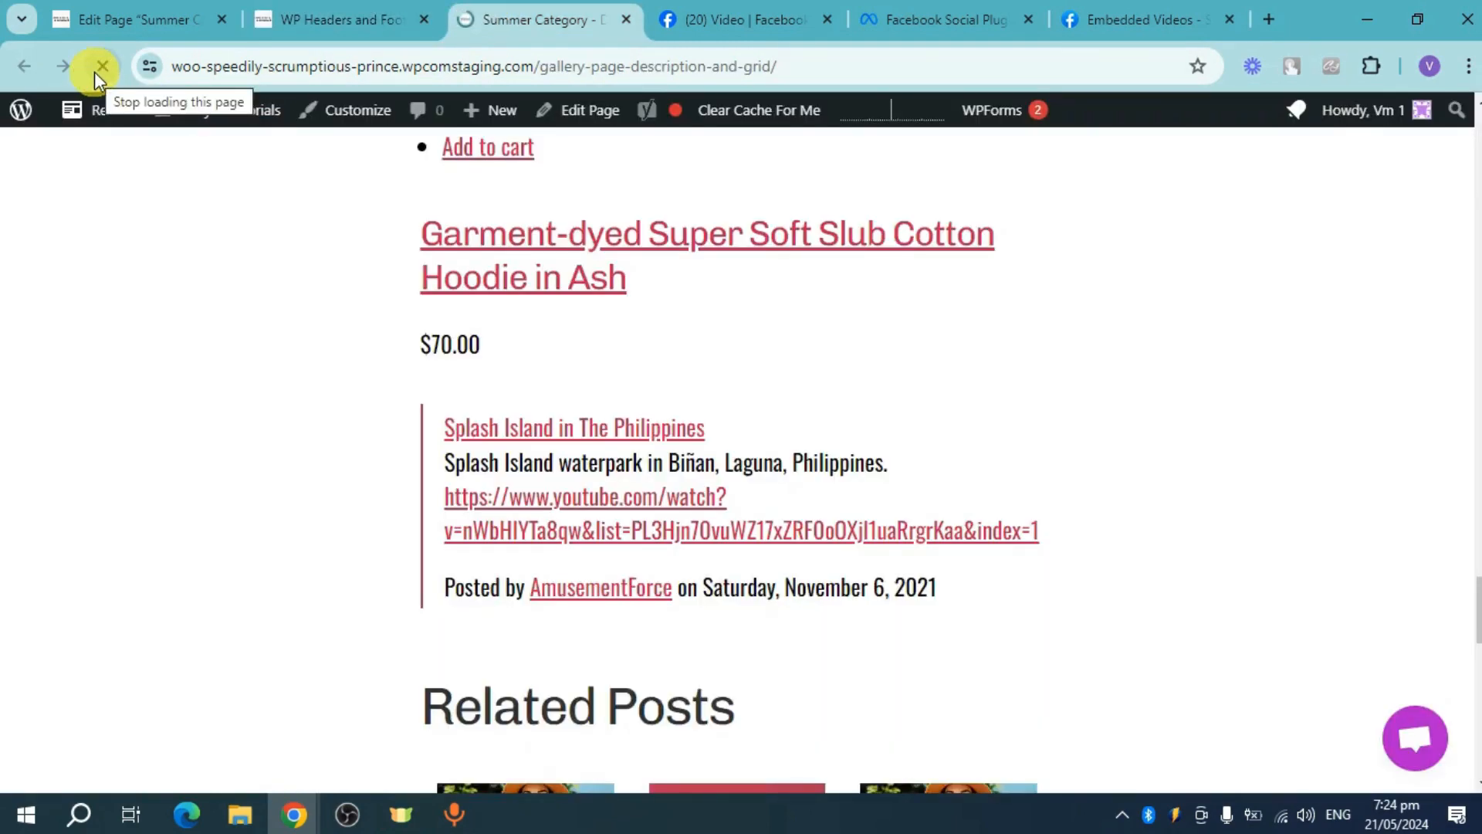
pyautogui.scroll(-10, 867, 363)
pyautogui.scroll(8, 880, 358)
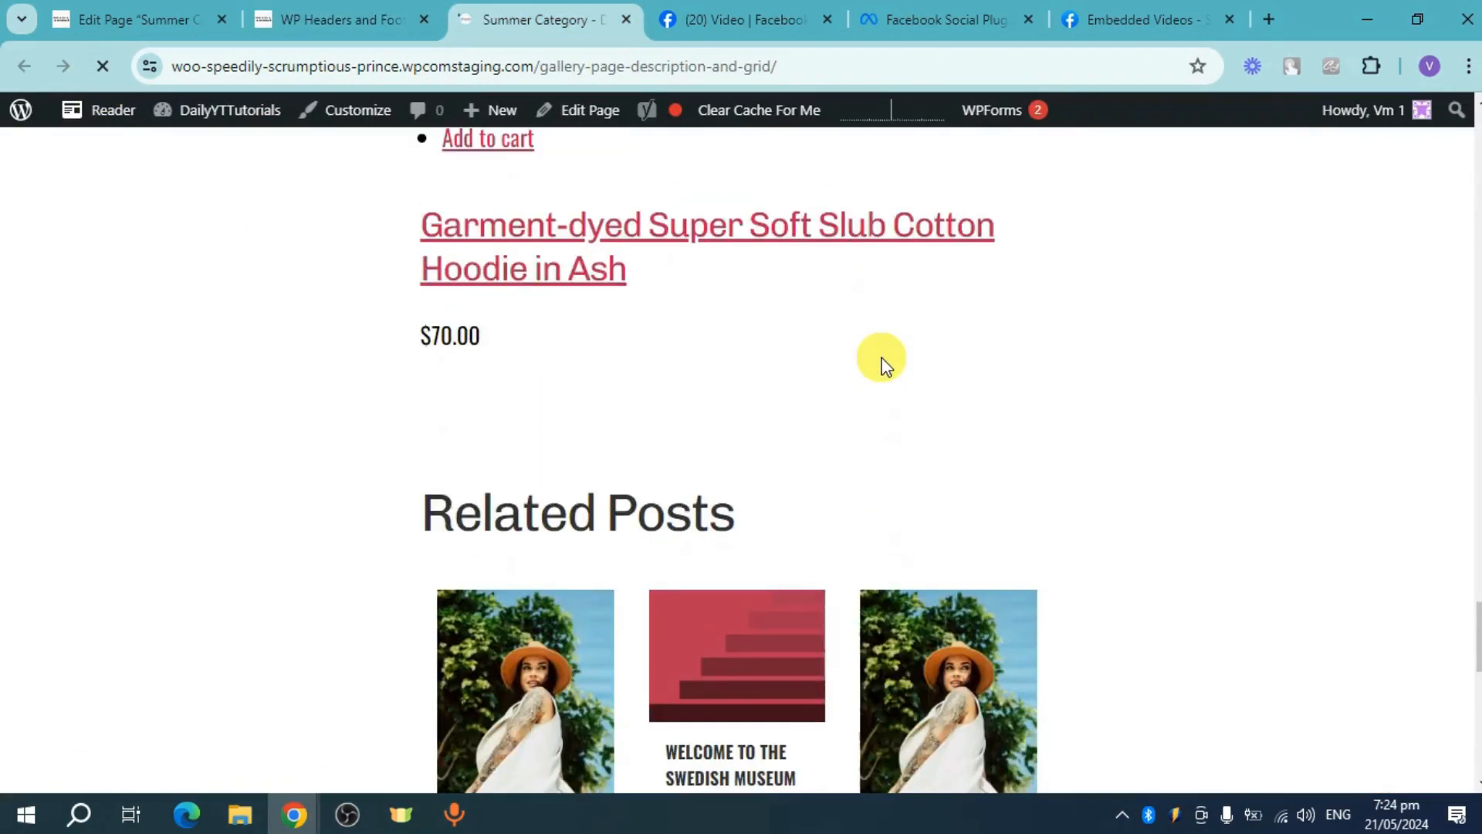
pyautogui.scroll(-3, 970, 369)
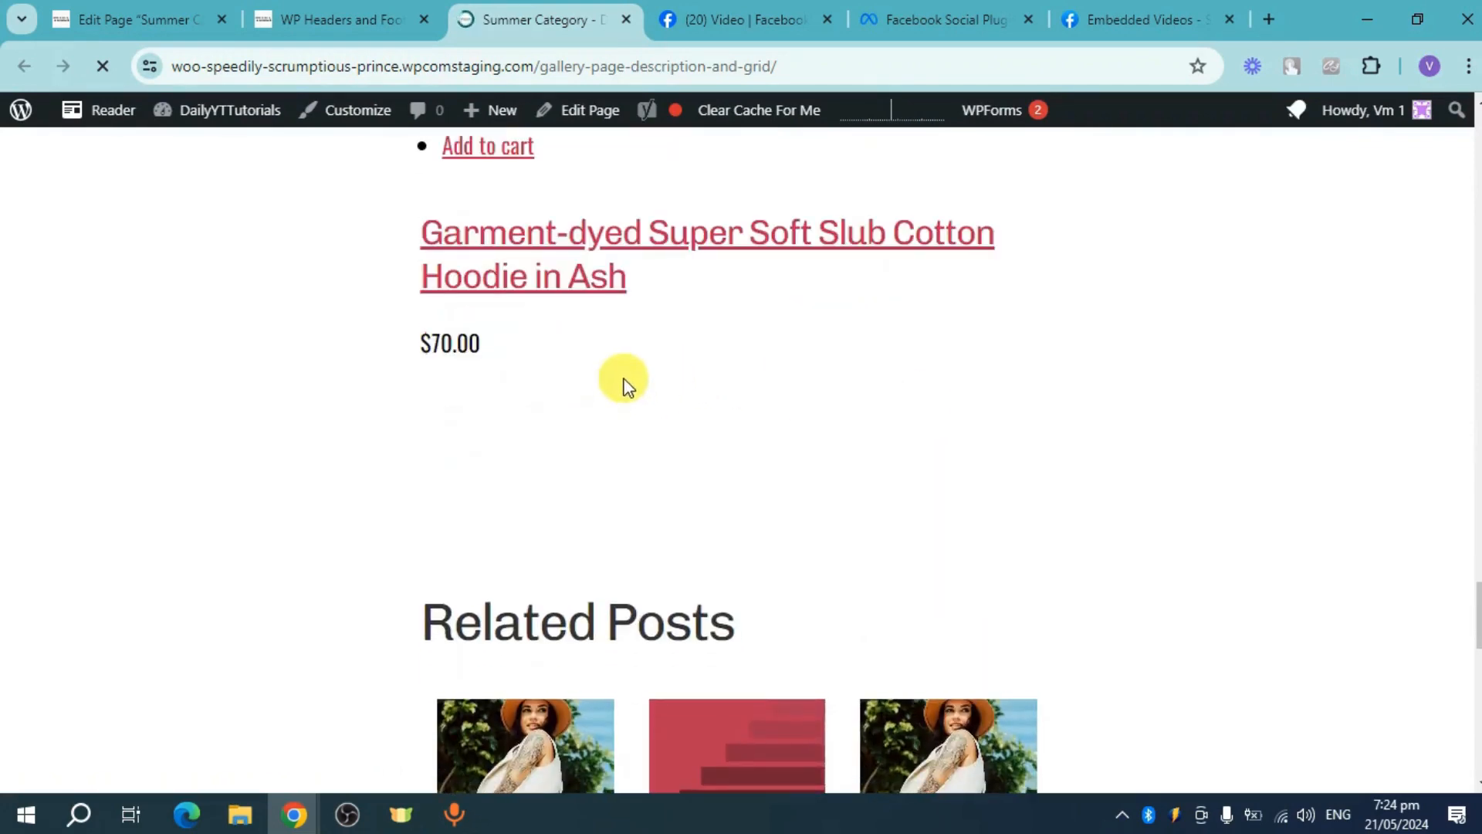